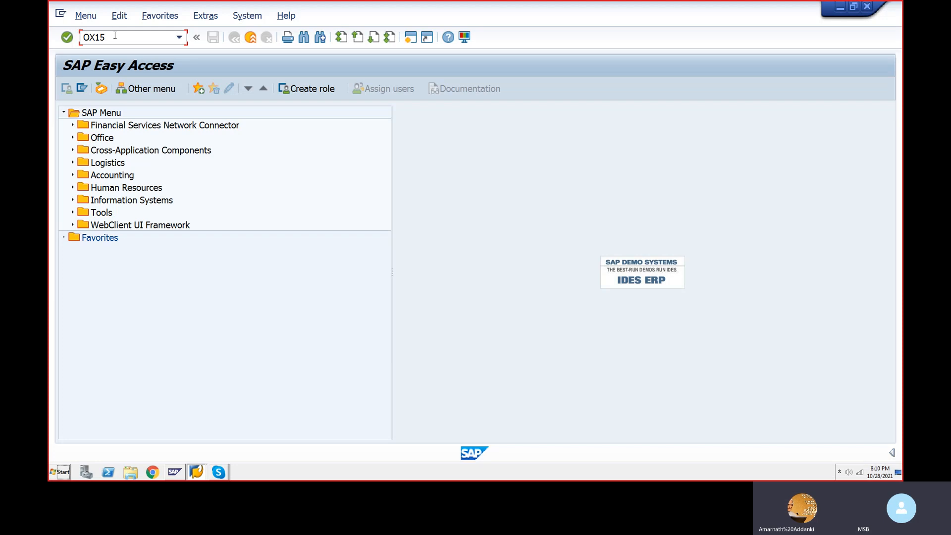
Step: Run transaction OX15 to show the 179-entry internal trading partners table
{"action": "key", "text": "Return"}
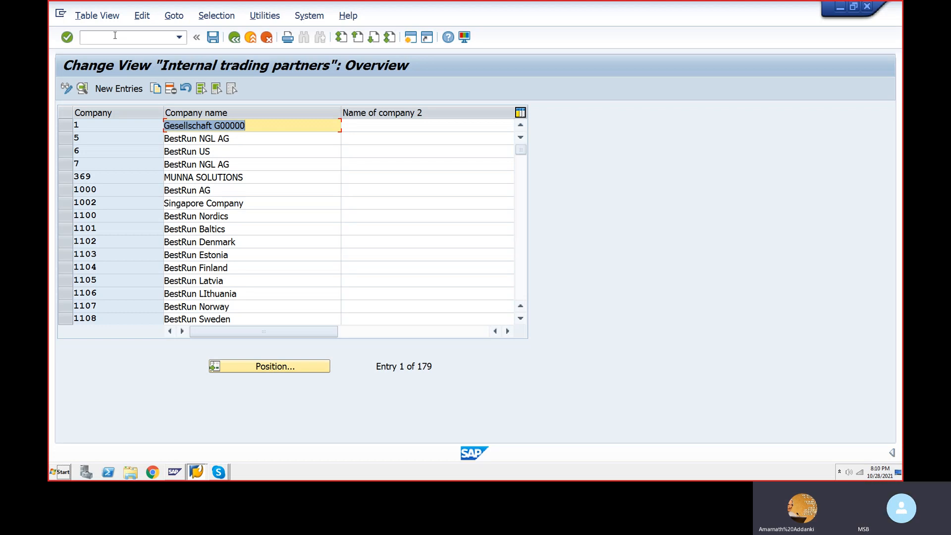
{"action": "key", "text": "Down"}
{"action": "key", "text": "Down"}
{"action": "key", "text": "Down"}
{"action": "key", "text": "Down"}
{"action": "key", "text": "Down"}
{"action": "key", "text": "Down"}
{"action": "key", "text": "Down"}
{"action": "key", "text": "Down"}
{"action": "key", "text": "Down"}
{"action": "key", "text": "Down"}
{"action": "key", "text": "Down"}
{"action": "key", "text": "Down"}
{"action": "key", "text": "Down"}
{"action": "key", "text": "Down"}
{"action": "key", "text": "Down"}
{"action": "key", "text": "Up"}
{"action": "key", "text": "Up"}
{"action": "key", "text": "Up"}
{"action": "key", "text": "Up"}
{"action": "key", "text": "Up"}
{"action": "key", "text": "Up"}
{"action": "key", "text": "Up"}
{"action": "key", "text": "Up"}
{"action": "key", "text": "Up"}
{"action": "key", "text": "Up"}
{"action": "key", "text": "Up"}
{"action": "key", "text": "Up"}
{"action": "key", "text": "Up"}
{"action": "key", "text": "Up"}
{"action": "key", "text": "Up"}
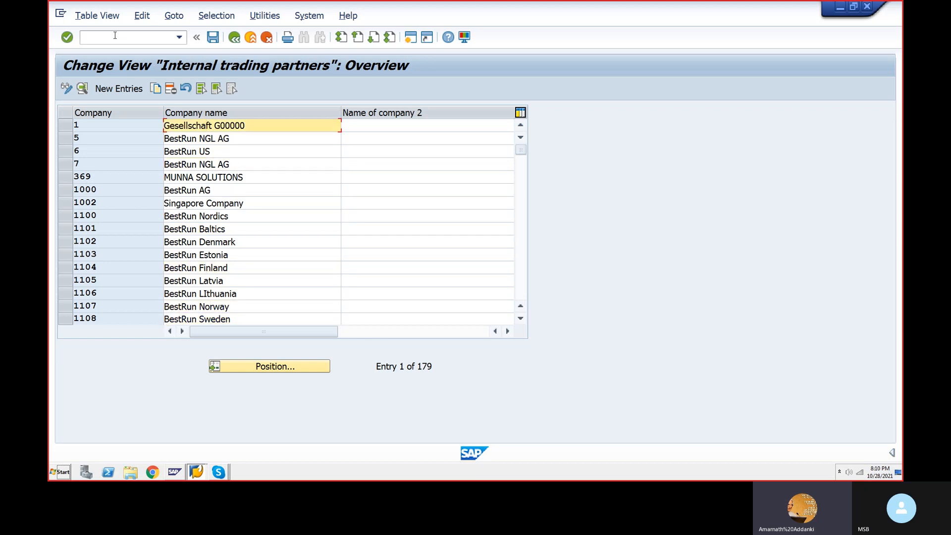
{"action": "key", "text": "Down"}
{"action": "key", "text": "Down"}
{"action": "key", "text": "Down"}
{"action": "key", "text": "Down"}
{"action": "key", "text": "Down"}
{"action": "key", "text": "Down"}
{"action": "key", "text": "Down"}
{"action": "key", "text": "Down"}
{"action": "key", "text": "Down"}
{"action": "key", "text": "Down"}
{"action": "key", "text": "Down"}
{"action": "key", "text": "Down"}
{"action": "key", "text": "Down"}
{"action": "key", "text": "Down"}
{"action": "key", "text": "Down"}
{"action": "key", "text": "Up"}
{"action": "key", "text": "Up"}
{"action": "key", "text": "Up"}
{"action": "key", "text": "Up"}
{"action": "key", "text": "Up"}
{"action": "key", "text": "Up"}
{"action": "key", "text": "Up"}
{"action": "key", "text": "Up"}
{"action": "key", "text": "Up"}
{"action": "key", "text": "Up"}
{"action": "key", "text": "Up"}
{"action": "key", "text": "Up"}
{"action": "key", "text": "Up"}
{"action": "key", "text": "Up"}
{"action": "key", "text": "Up"}
{"action": "key", "text": "Down"}
{"action": "key", "text": "Down"}
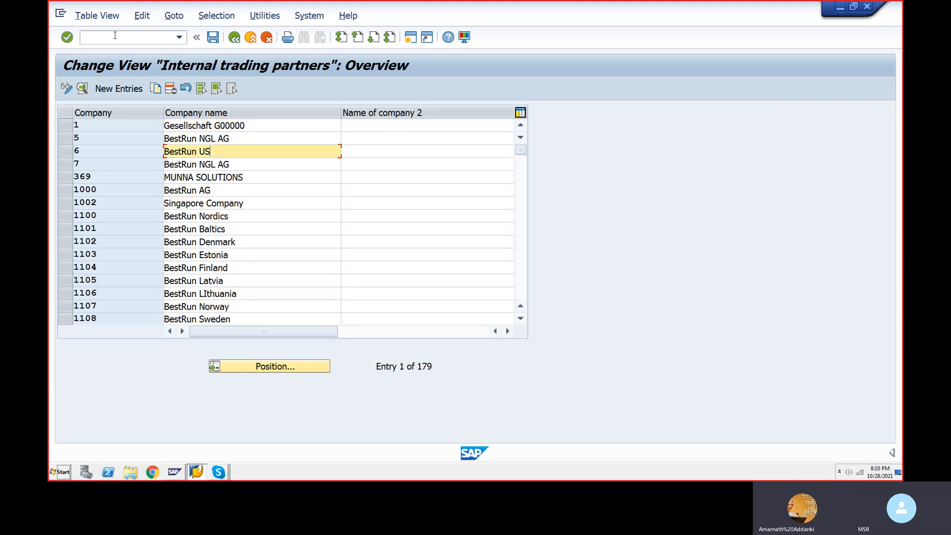
{"action": "key", "text": "Down"}
{"action": "key", "text": "Down"}
{"action": "key", "text": "Up"}
{"action": "key", "text": "Up"}
{"action": "key", "text": "Up"}
{"action": "key", "text": "Up"}
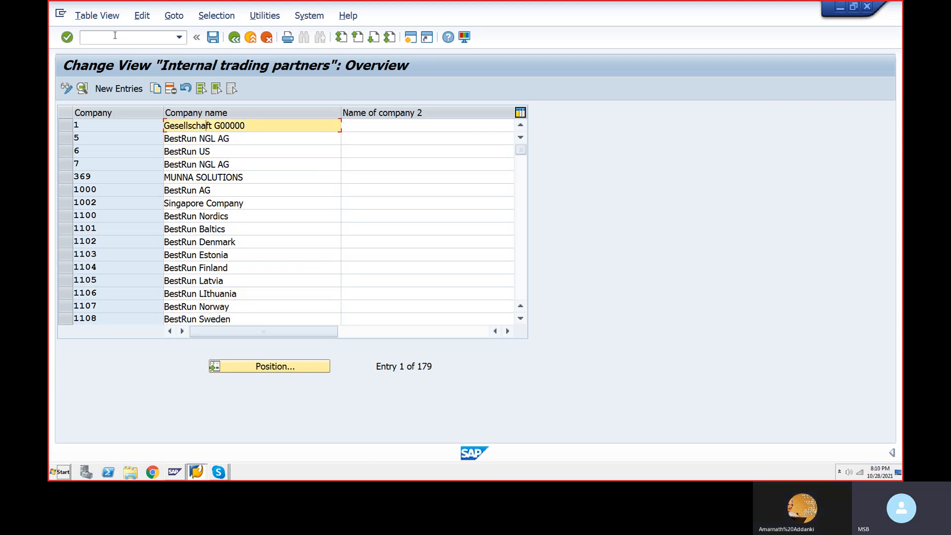
{"action": "key", "text": "Down"}
{"action": "key", "text": "Down"}
{"action": "key", "text": "Down"}
{"action": "key", "text": "Down"}
{"action": "key", "text": "Up"}
{"action": "key", "text": "Up"}
{"action": "key", "text": "Up"}
{"action": "key", "text": "Up"}
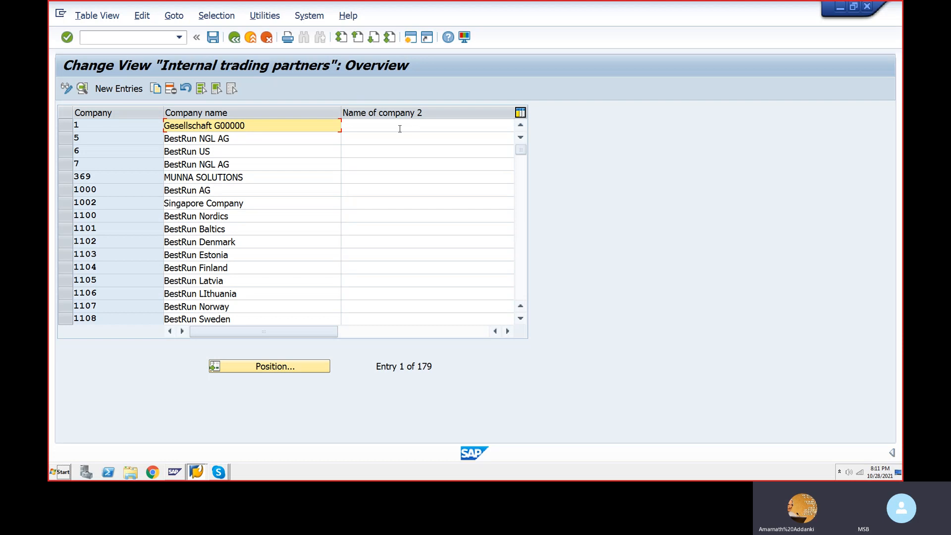
{"action": "left_click", "coordinate": [374, 135]}
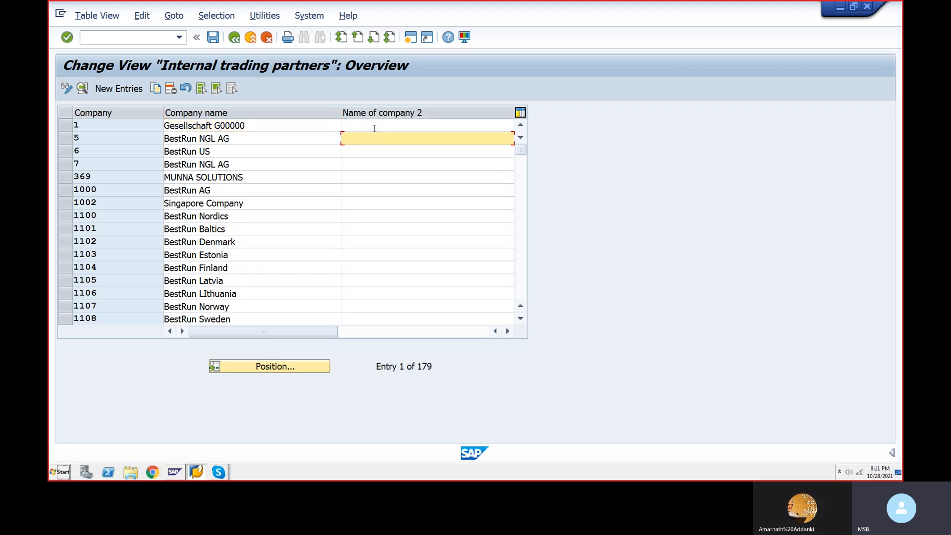
{"action": "left_click", "coordinate": [375, 126]}
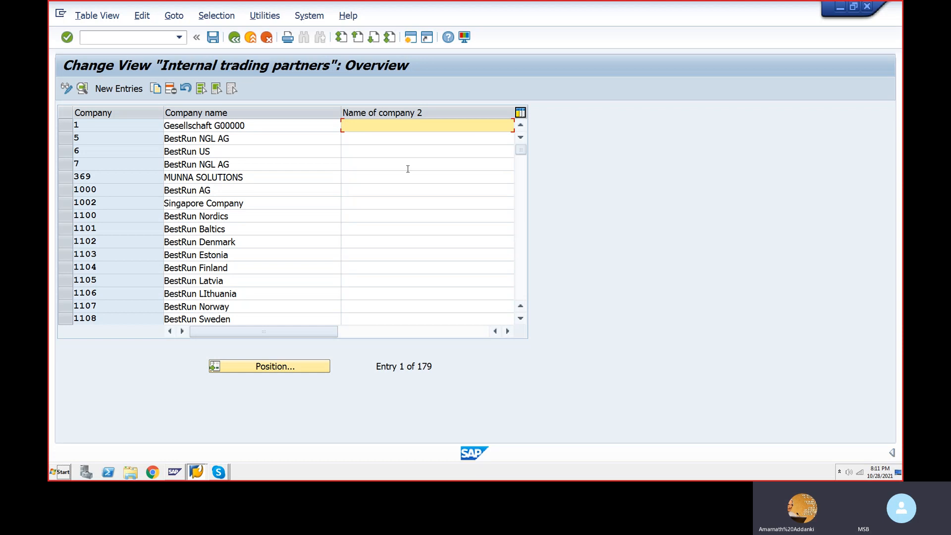
{"action": "left_click", "coordinate": [313, 126]}
{"action": "left_click", "coordinate": [251, 178]}
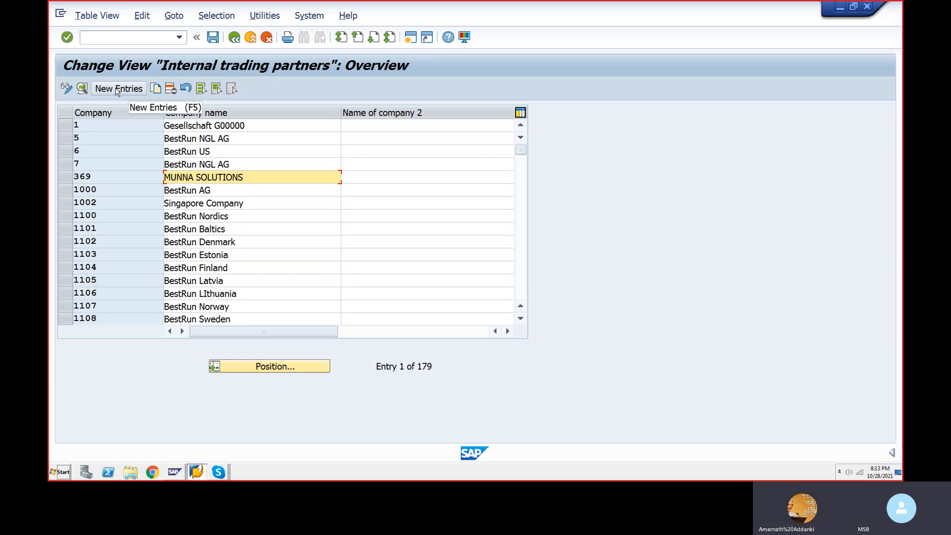
Step: Add a new internal trading partner entry with company code TTGRP
{"action": "left_click", "coordinate": [117, 89]}
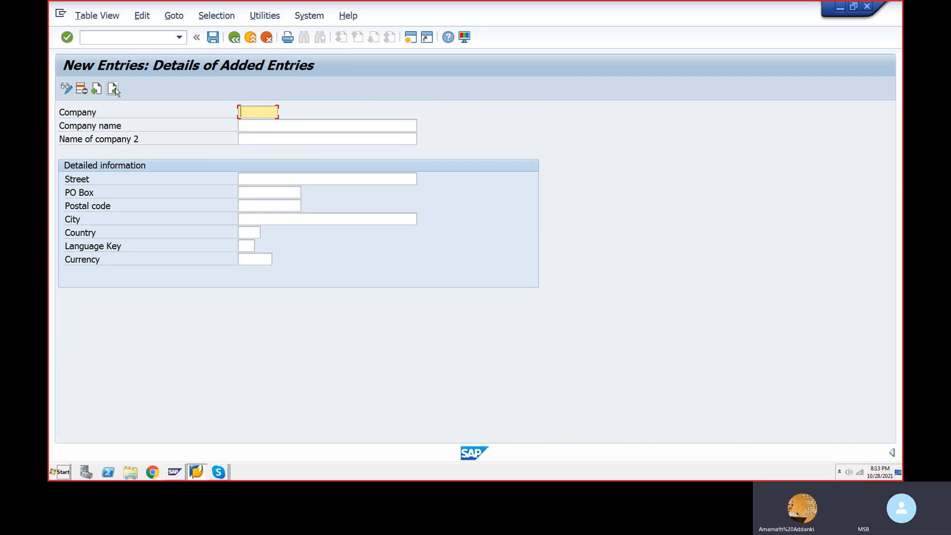
{"action": "type", "text": "3600"}
{"action": "key", "text": "BackSpace"}
{"action": "key", "text": "BackSpace"}
{"action": "key", "text": "BackSpace"}
{"action": "key", "text": "BackSpace"}
{"action": "type", "text": "T"}
{"action": "key", "text": "BackSpace"}
{"action": "type", "text": "TAGP"}
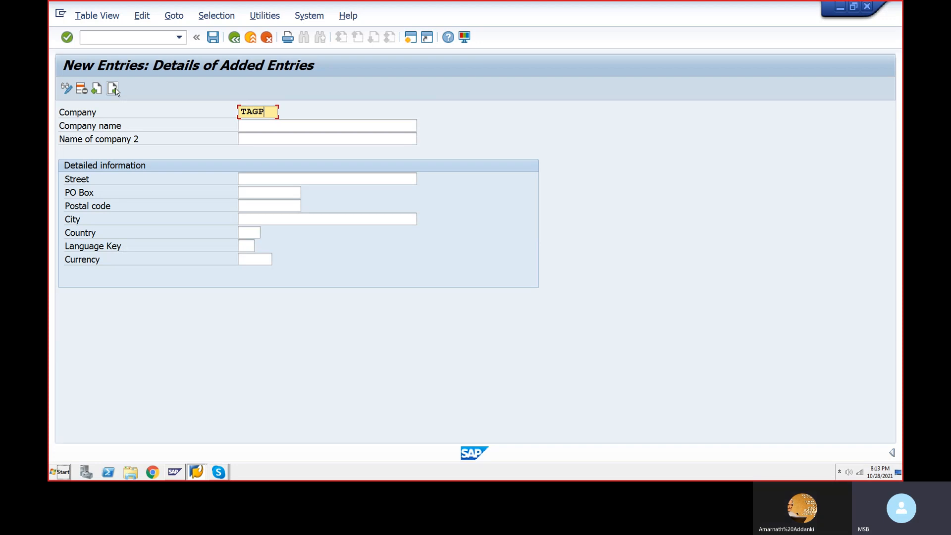
{"action": "key", "text": "BackSpace"}
{"action": "type", "text": "R"}
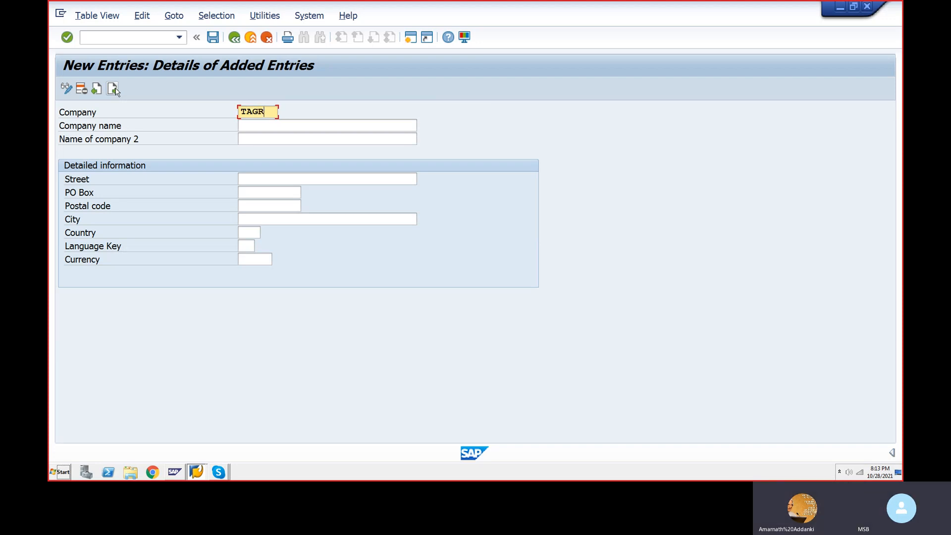
{"action": "type", "text": "P"}
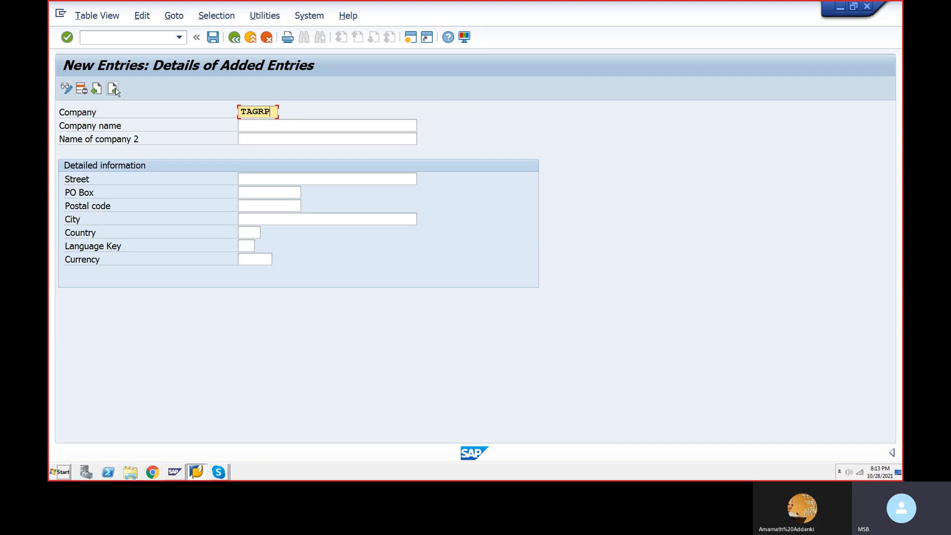
{"action": "key", "text": "Left"}
{"action": "key", "text": "Left"}
{"action": "key", "text": "Left"}
{"action": "key", "text": "BackSpace"}
{"action": "type", "text": "T"}
{"action": "key", "text": "Tab"}
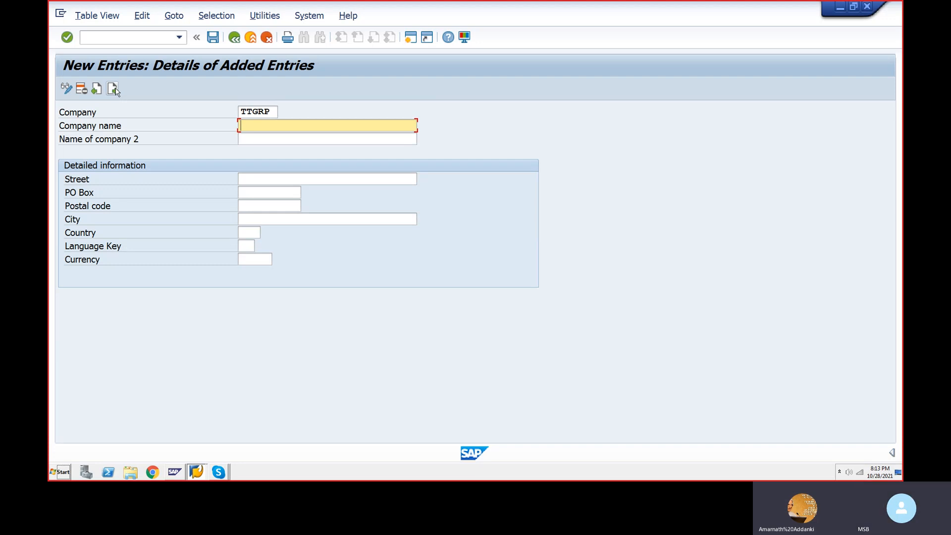
Step: Enter company name TATA GROUP OF COMPANY, second name TATA GROUP and street NELLOR
{"action": "type", "text": "TATA GR"}
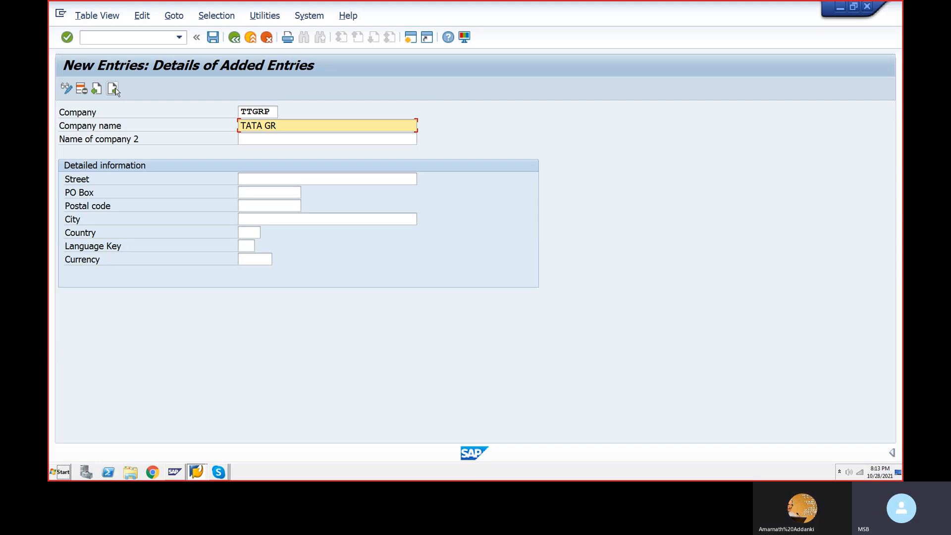
{"action": "type", "text": "OUP "}
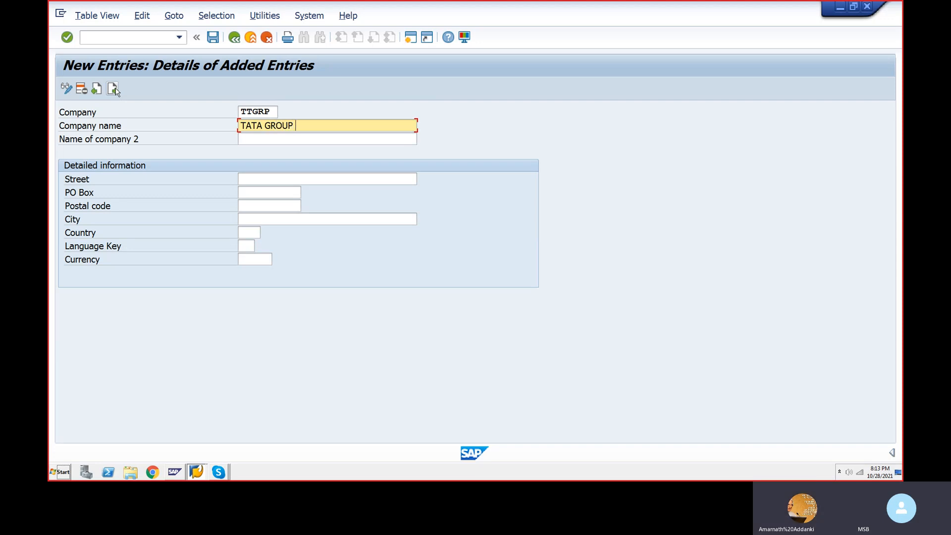
{"action": "type", "text": "OF COMPA"}
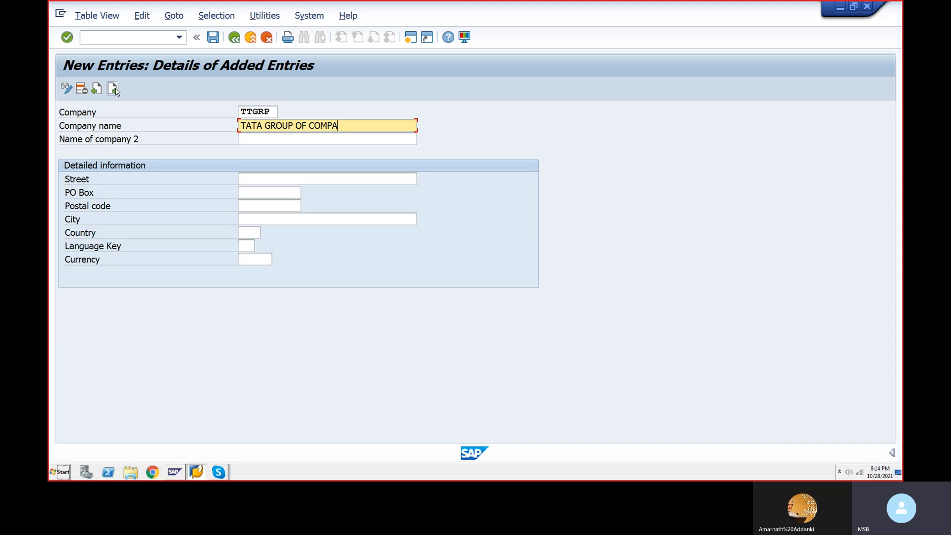
{"action": "type", "text": "NY"}
{"action": "key", "text": "Tab"}
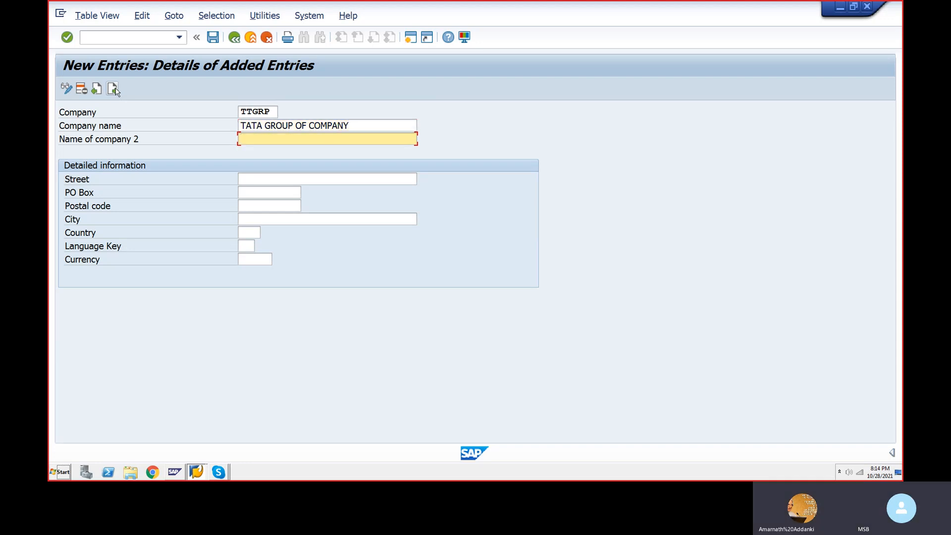
{"action": "key", "text": "Tab"}
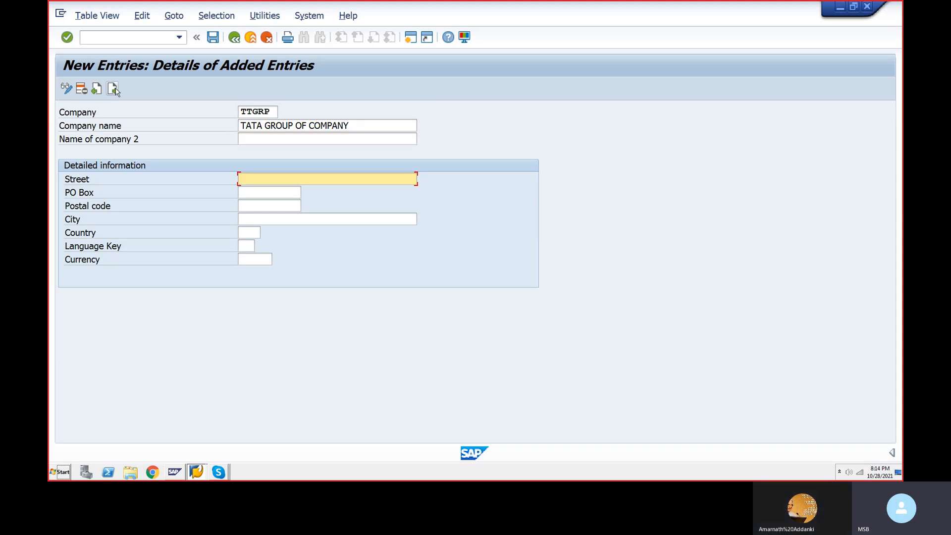
{"action": "type", "text": "NELLOR"}
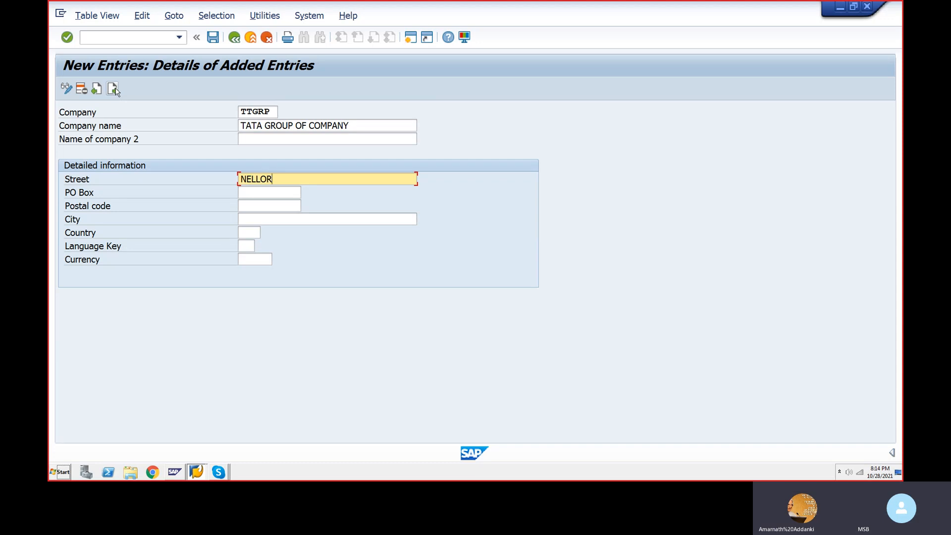
{"action": "key", "text": "shift+Tab"}
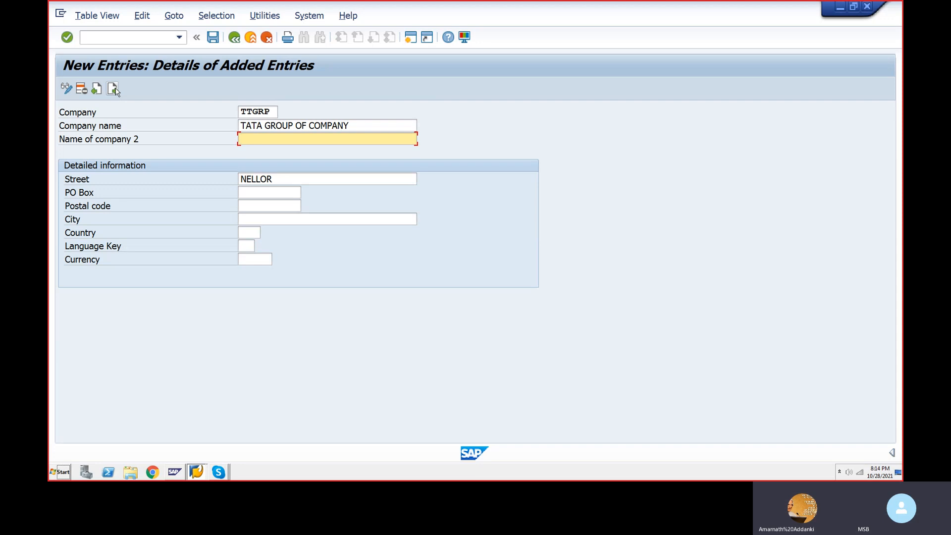
{"action": "type", "text": "TATA GROUP"}
{"action": "left_click", "coordinate": [280, 177]}
{"action": "type", "text": "E"}
{"action": "left_click", "coordinate": [260, 195]}
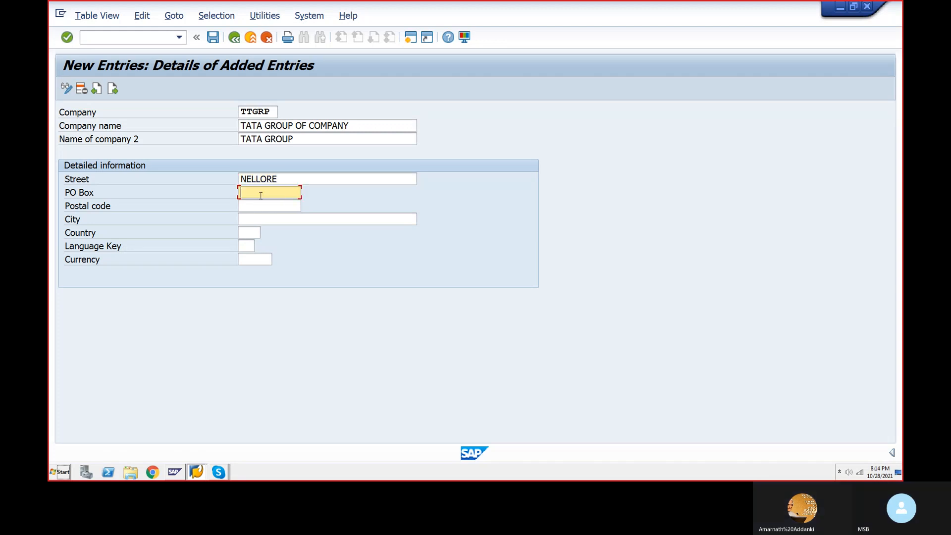
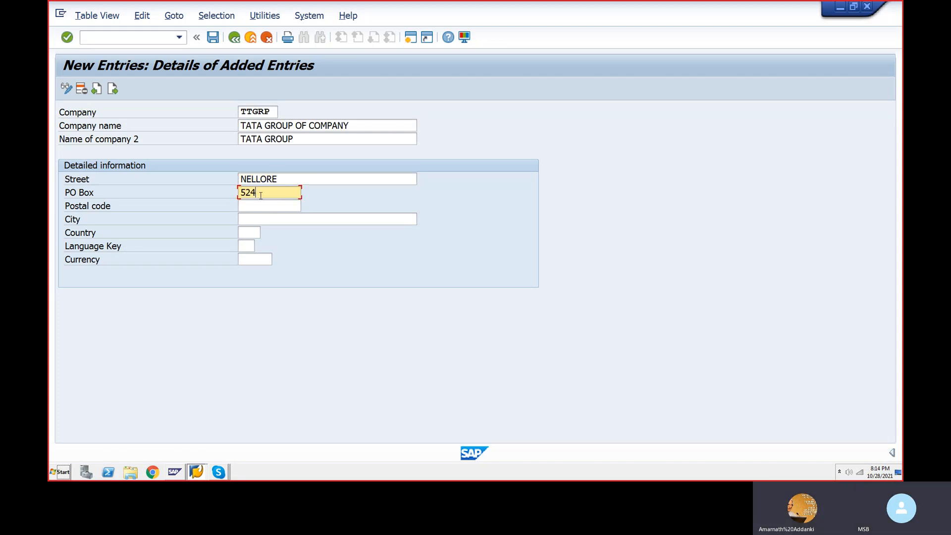
{"action": "double_click", "coordinate": [274, 178]}
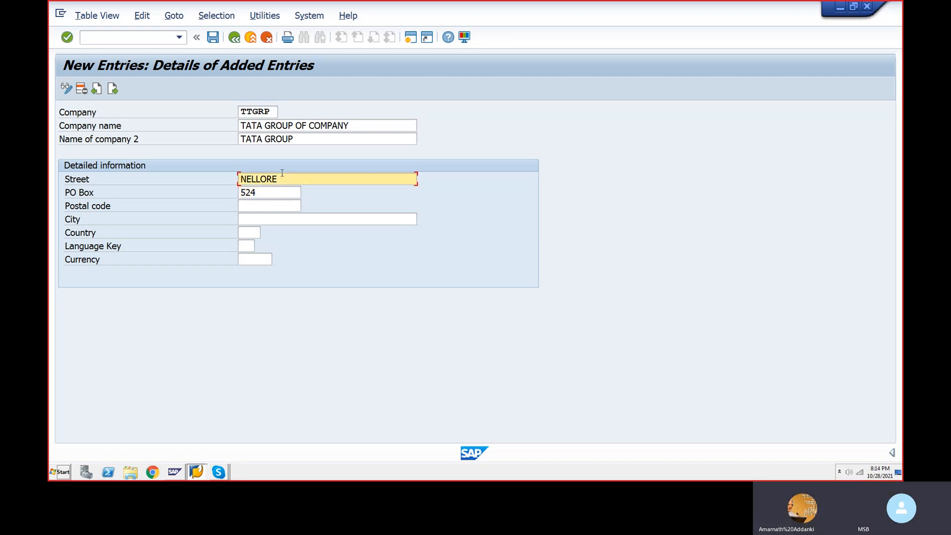
{"action": "key", "text": "Delete"}
{"action": "type", "text": "POS"}
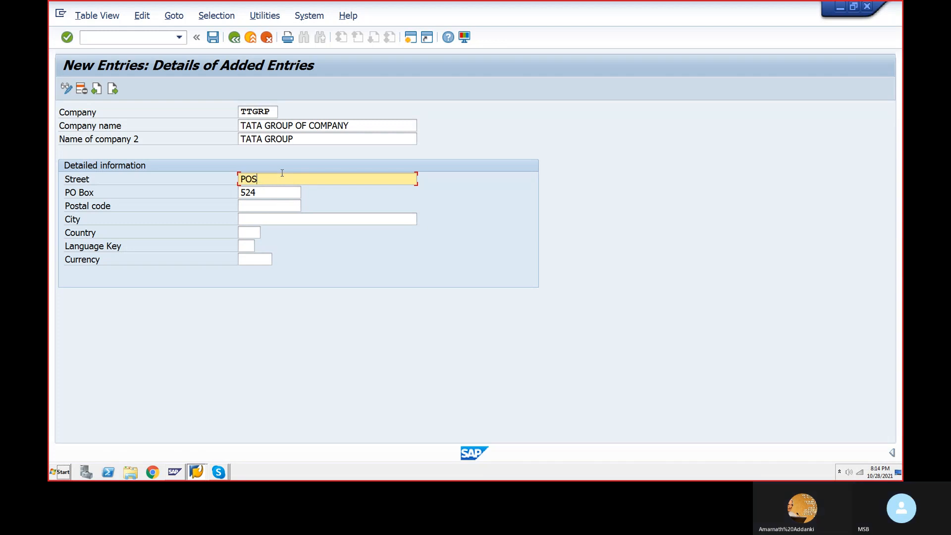
{"action": "type", "text": "T OFFICE"}
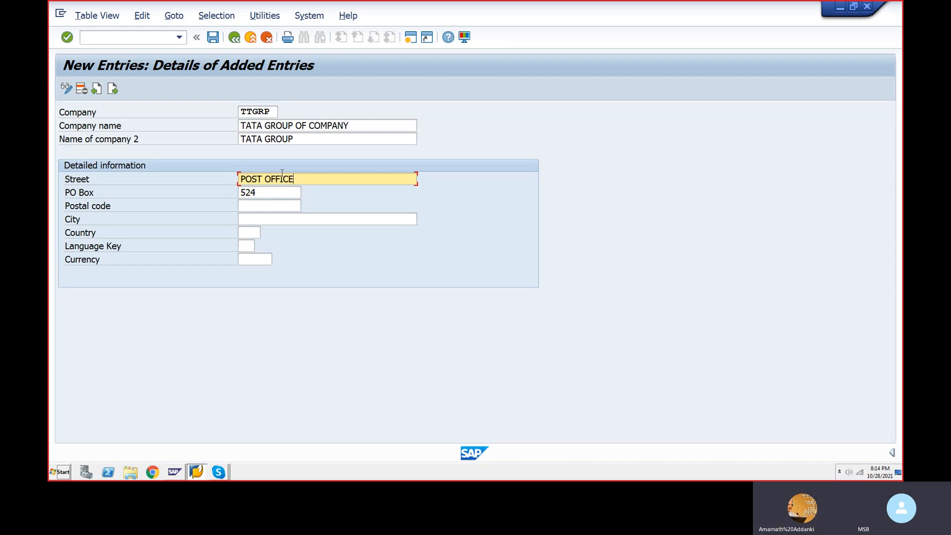
{"action": "key", "text": "BackSpace"}
{"action": "key", "text": "BackSpace"}
{"action": "key", "text": "BackSpace"}
{"action": "key", "text": "BackSpace"}
{"action": "key", "text": "BackSpace"}
{"action": "key", "text": "BackSpace"}
{"action": "key", "text": "BackSpace"}
{"action": "key", "text": "BackSpace"}
{"action": "key", "text": "BackSpace"}
{"action": "key", "text": "BackSpace"}
{"action": "key", "text": "BackSpace"}
{"action": "key", "text": "BackSpace"}
{"action": "type", "text": "G"}
{"action": "type", "text": "NG"}
{"action": "key", "text": "BackSpace"}
{"action": "key", "text": "BackSpace"}
{"action": "key", "text": "BackSpace"}
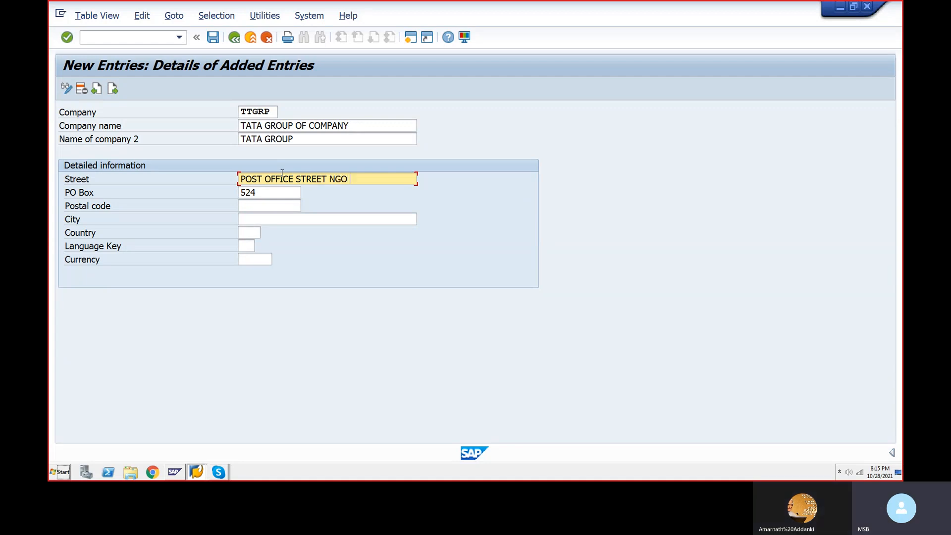
{"action": "key", "text": "Tab"}
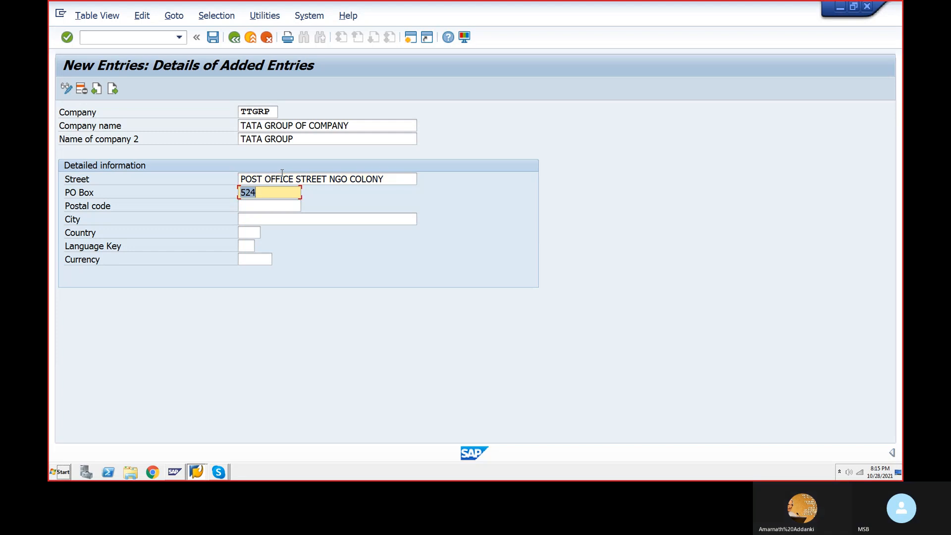
Step: Enter postal code 524004, city NELLORE and country IN
{"action": "key", "text": "Tab"}
{"action": "type", "text": "524004"}
{"action": "key", "text": "Tab"}
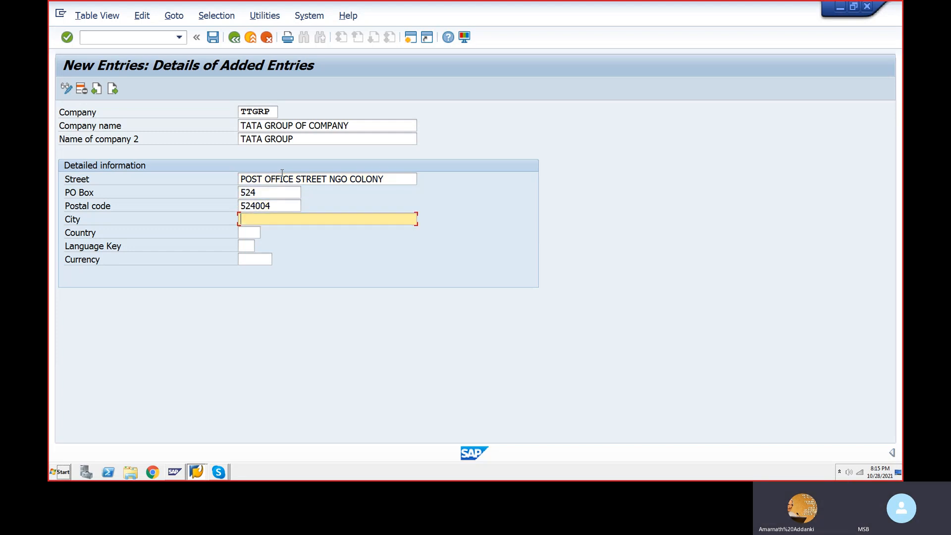
{"action": "type", "text": "nellore"}
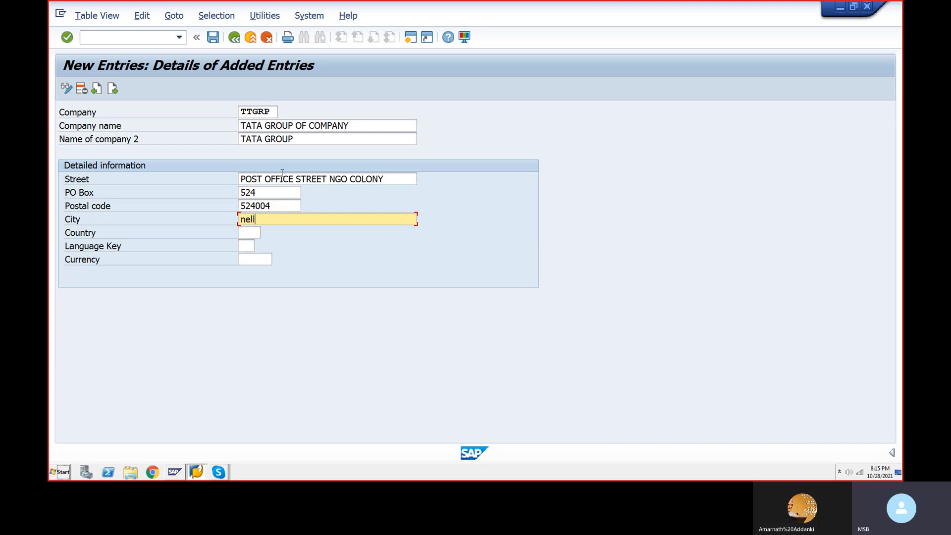
{"action": "key", "text": "BackSpace"}
{"action": "key", "text": "BackSpace"}
{"action": "key", "text": "BackSpace"}
{"action": "key", "text": "BackSpace"}
{"action": "key", "text": "BackSpace"}
{"action": "key", "text": "BackSpace"}
{"action": "key", "text": "BackSpace"}
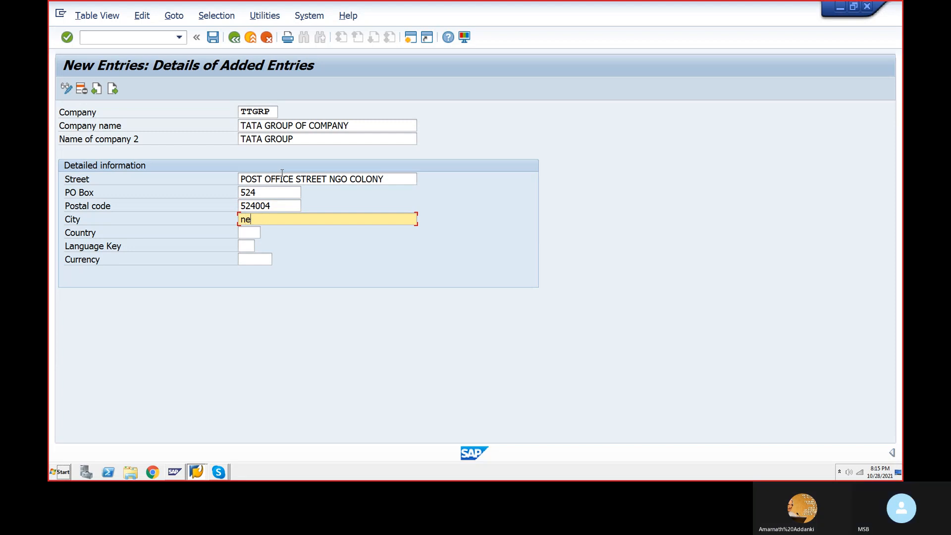
{"action": "type", "text": "NELLORE"}
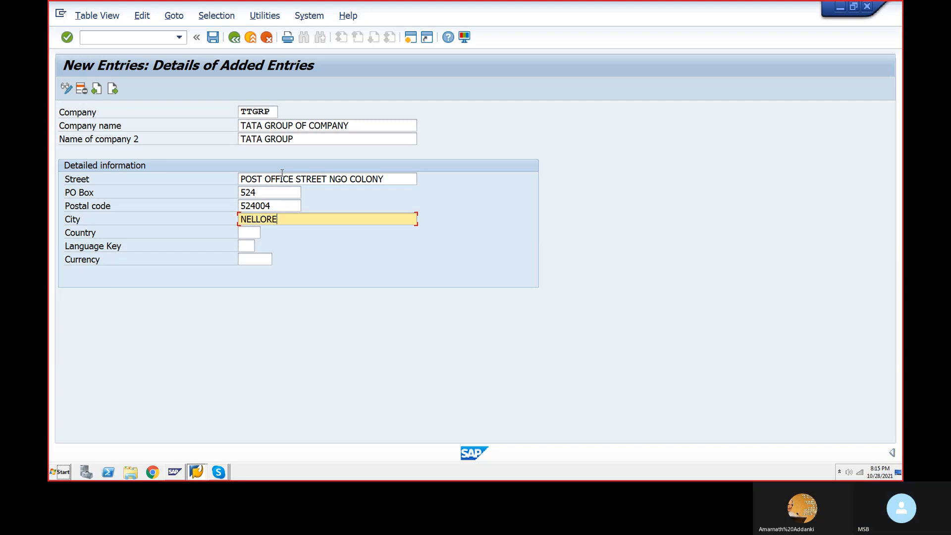
{"action": "key", "text": "Tab"}
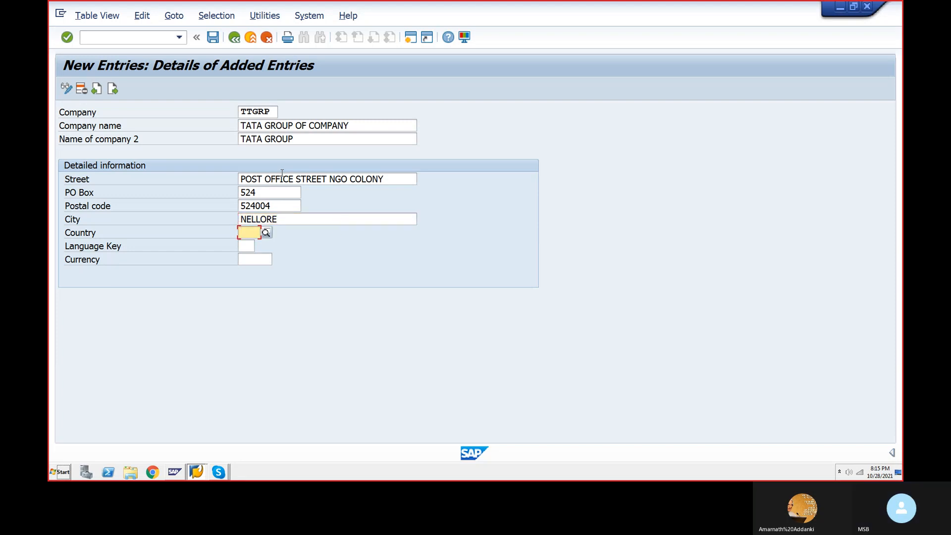
{"action": "type", "text": "IN"}
{"action": "key", "text": "Return"}
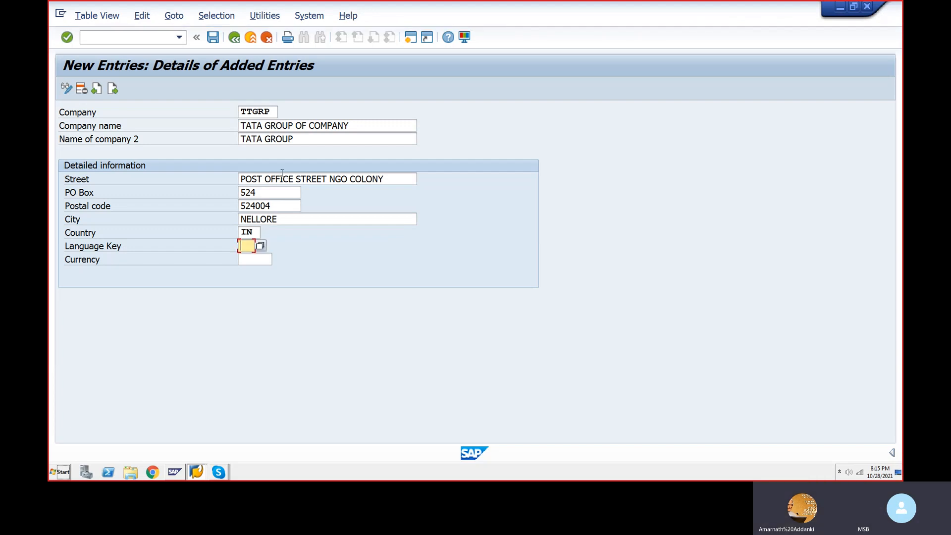
{"action": "key", "text": "shift+Tab"}
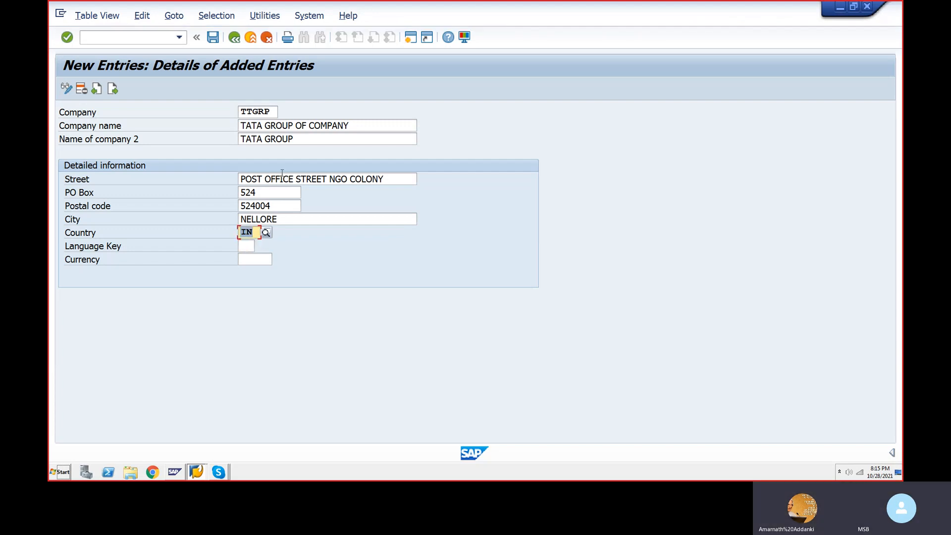
{"action": "key", "text": "Return"}
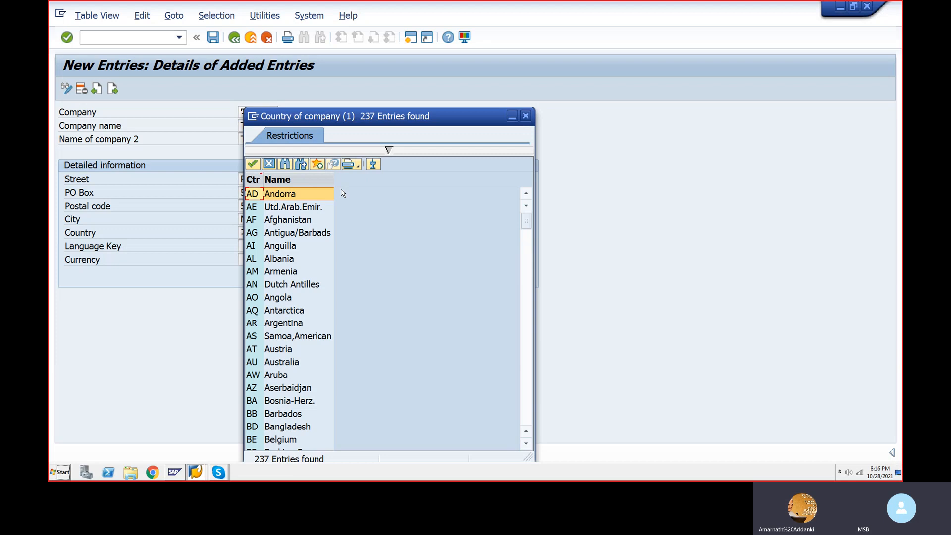
{"action": "key", "text": "Escape"}
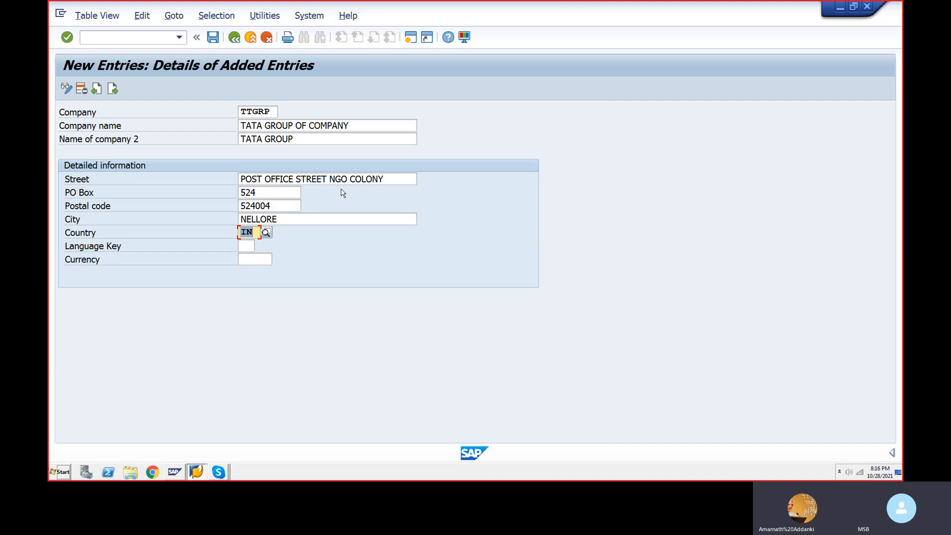
Step: Set language key EN and currency INR (Indian Rupee), then confirm the entry
{"action": "key", "text": "Tab"}
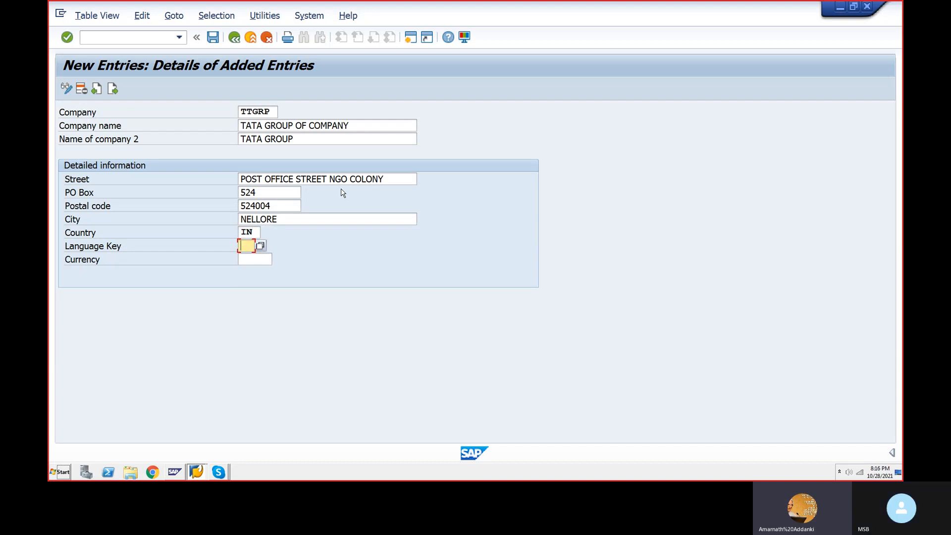
{"action": "type", "text": "EN"}
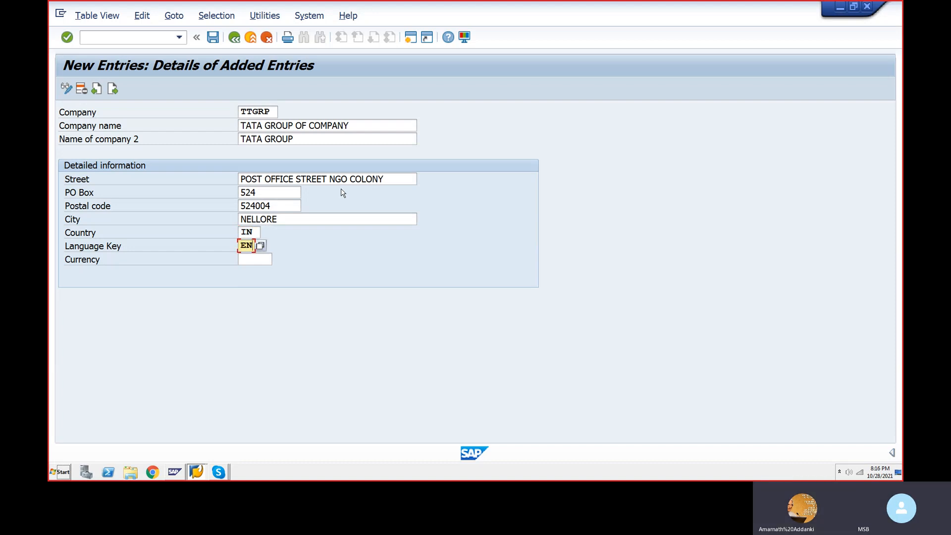
{"action": "key", "text": "Tab"}
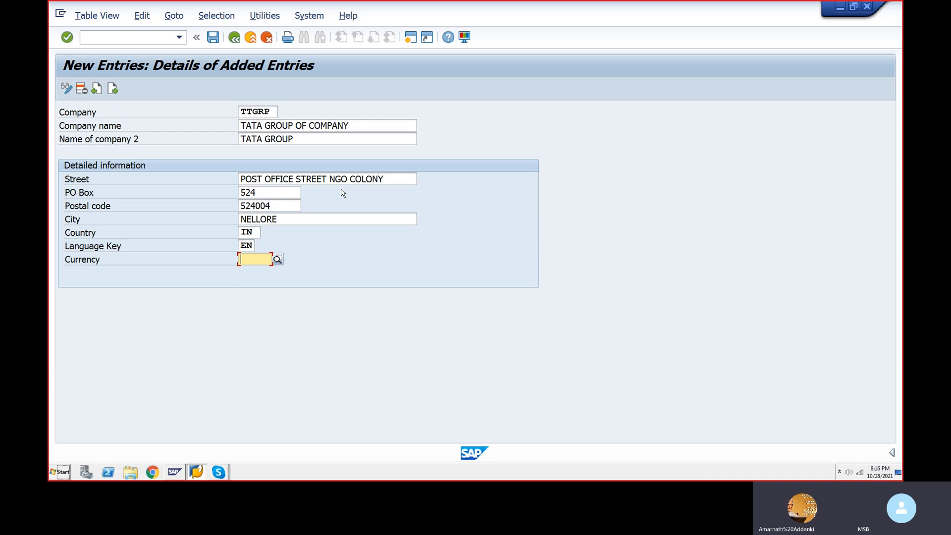
{"action": "key", "text": "F4"}
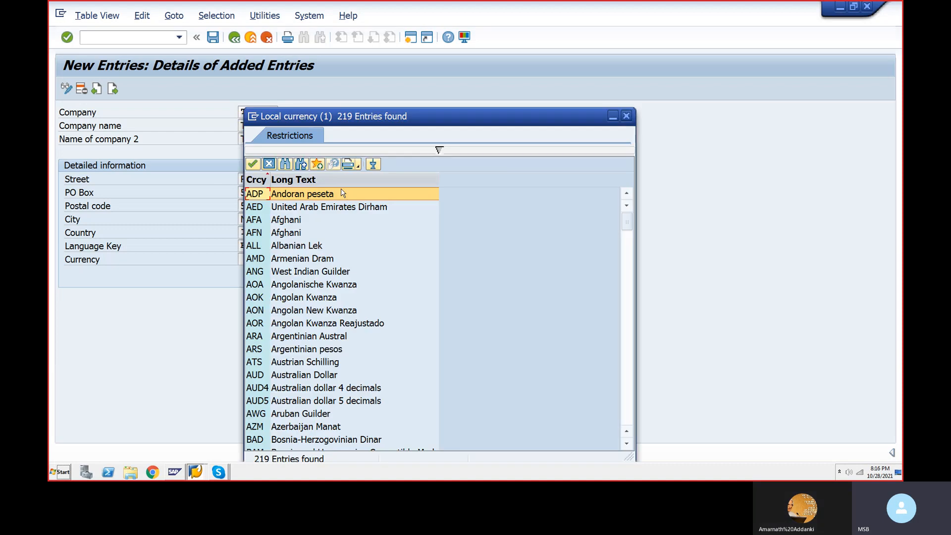
{"action": "key", "text": "ctrl+f"}
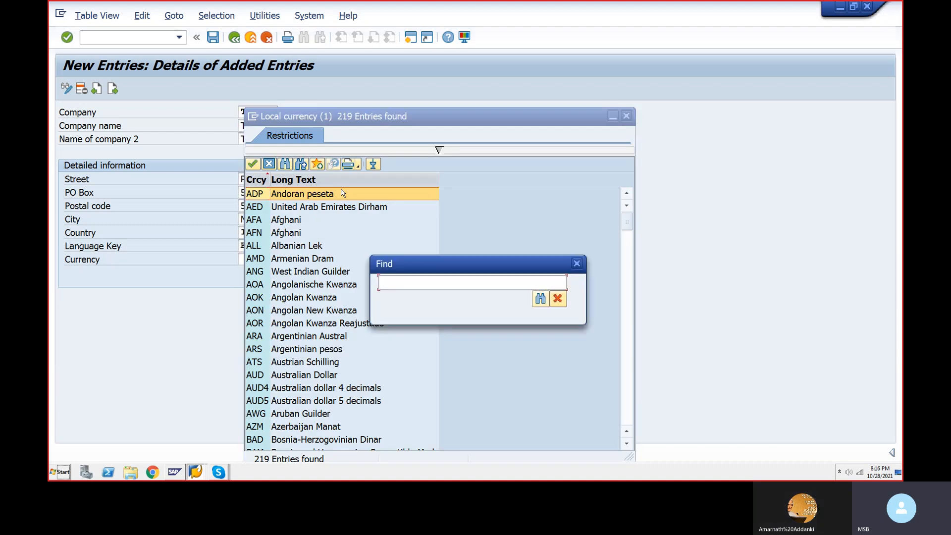
{"action": "type", "text": "INR"}
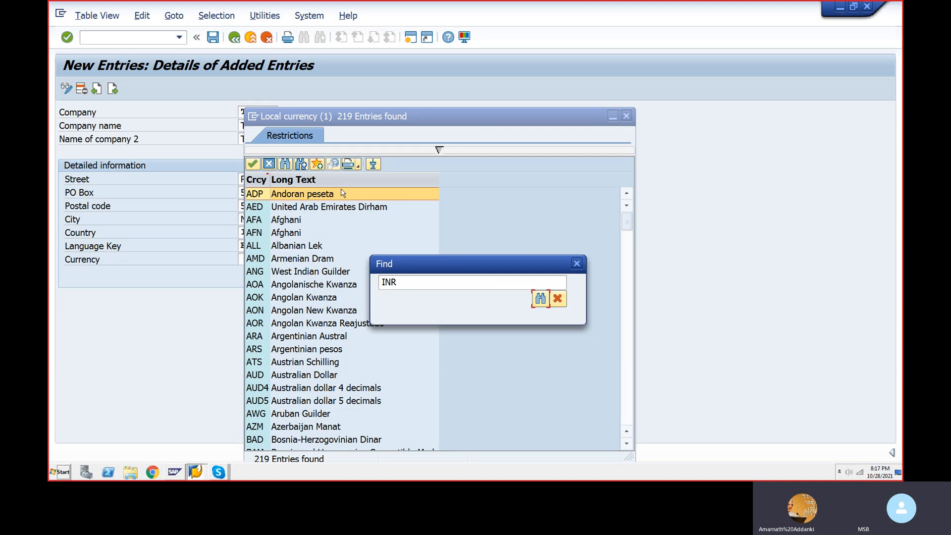
{"action": "key", "text": "Return"}
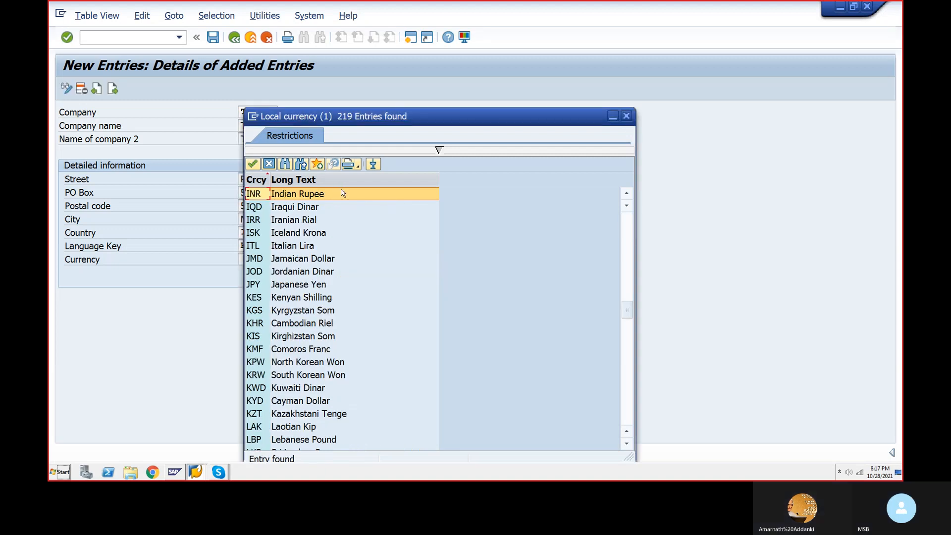
{"action": "double_click", "coordinate": [341, 193]}
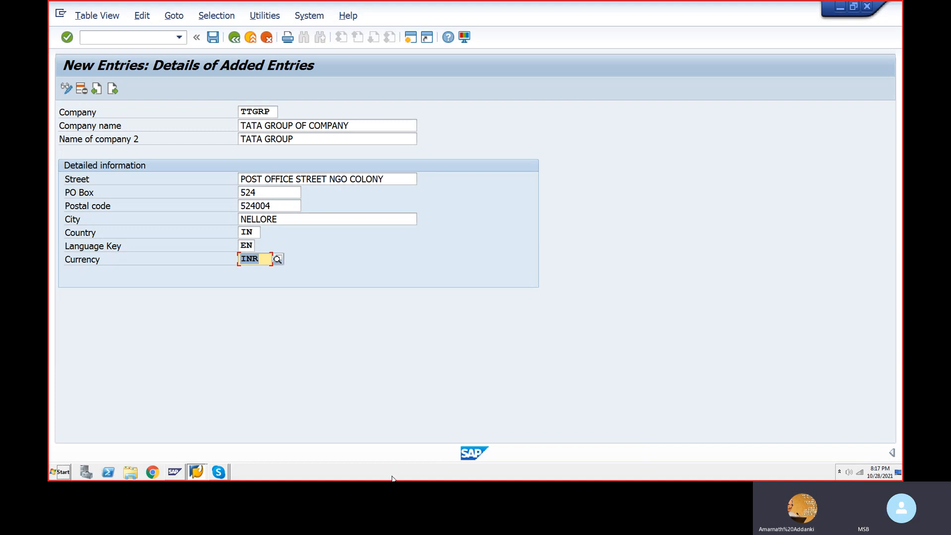
{"action": "key", "text": "Return"}
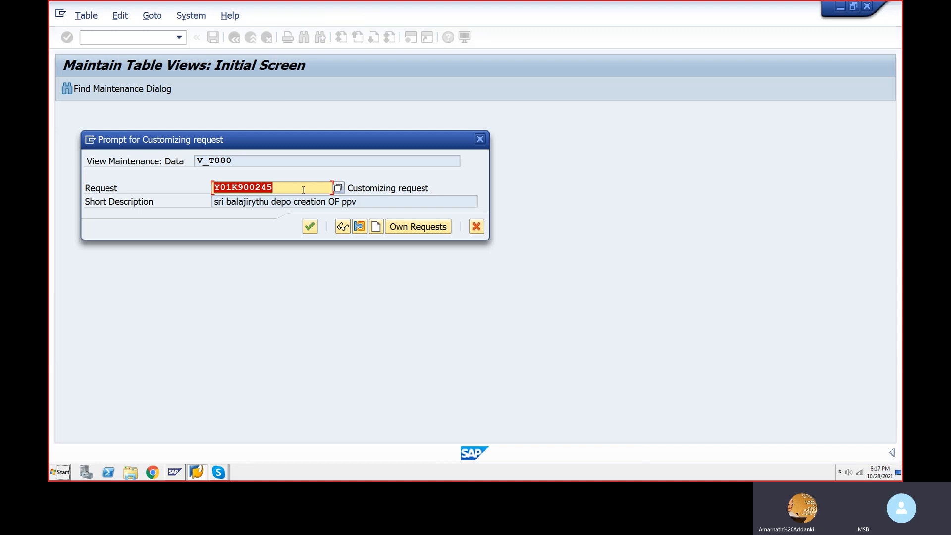
Step: Choose to create a new customizing request from the save prompt
{"action": "left_click", "coordinate": [377, 228]}
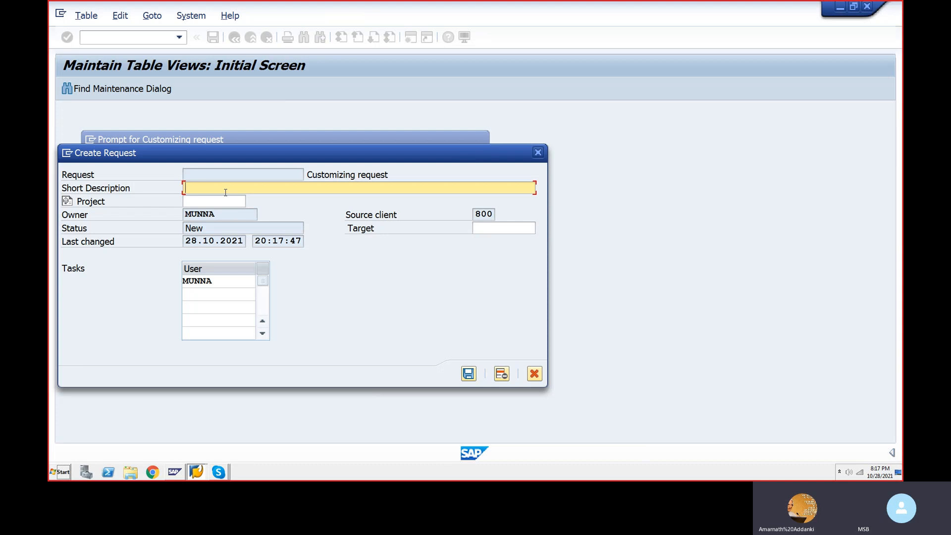
Step: Save a new customizing request with short description DEFINE TATA GROUP COMPANY
{"action": "type", "text": "DEFIN"}
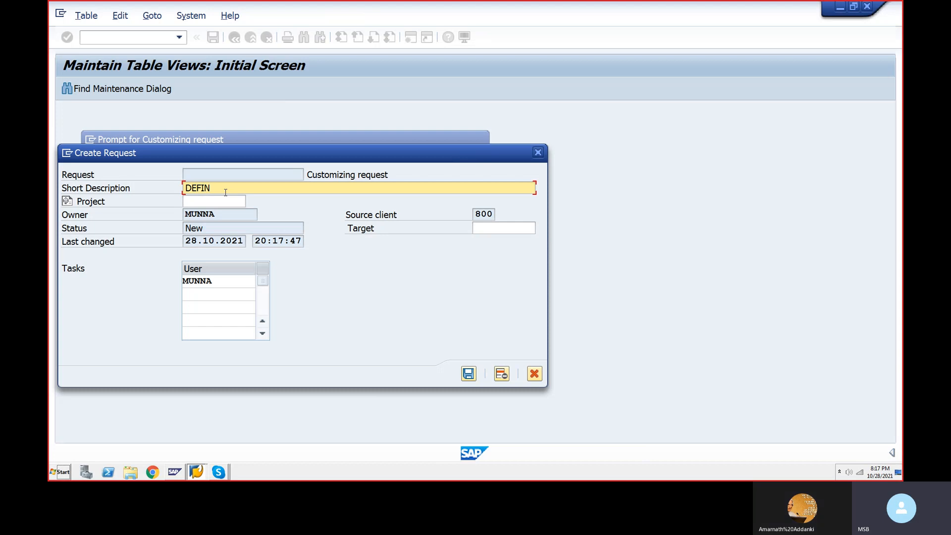
{"action": "type", "text": "E TATAGROY"}
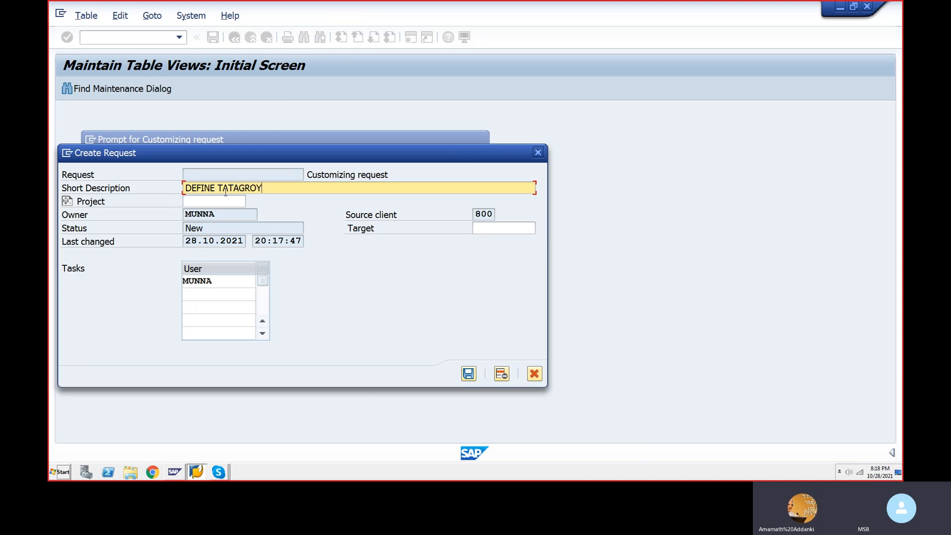
{"action": "key", "text": "BackSpace"}
{"action": "key", "text": "BackSpace"}
{"action": "key", "text": "BackSpace"}
{"action": "key", "text": "BackSpace"}
{"action": "type", "text": "GROUP"}
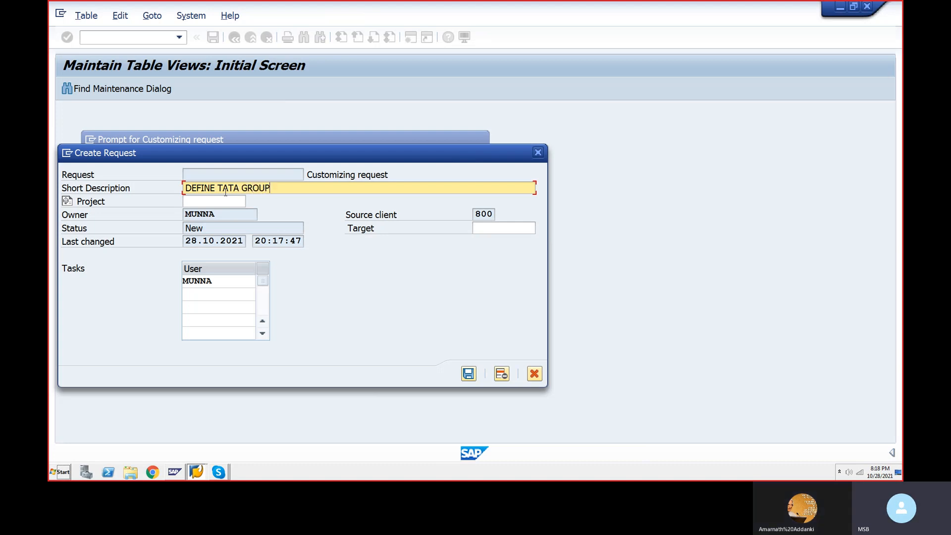
{"action": "type", "text": " COMPANY"}
{"action": "key", "text": "Tab"}
{"action": "key", "text": "Tab"}
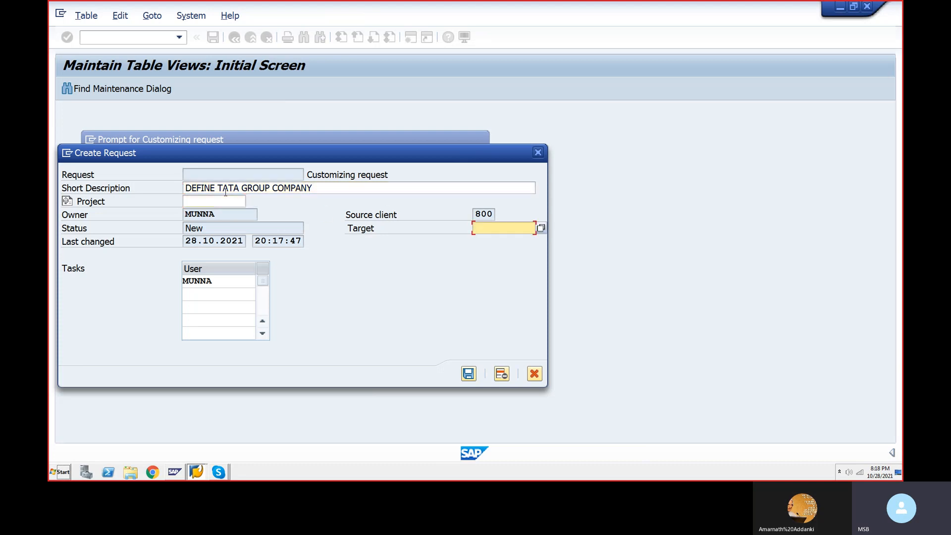
{"action": "key", "text": "shift+Tab"}
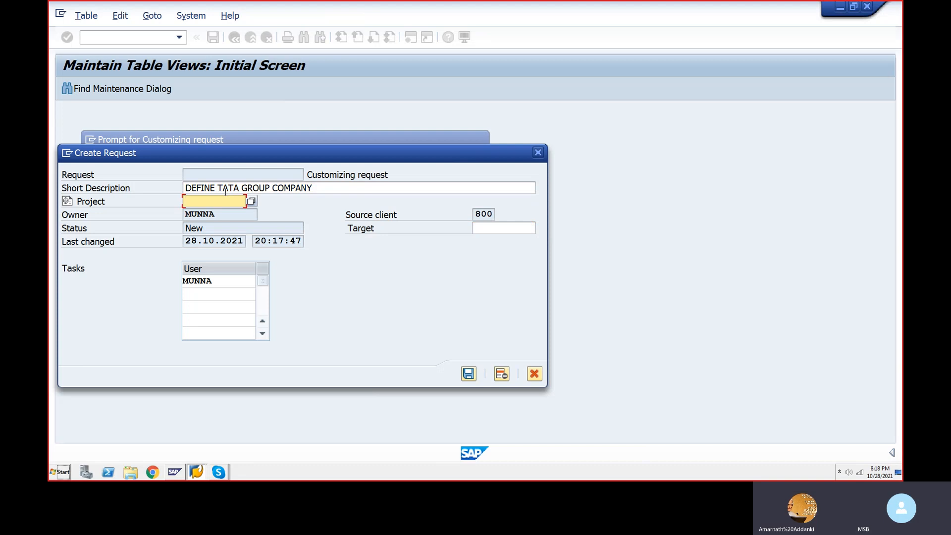
{"action": "key", "text": "Tab"}
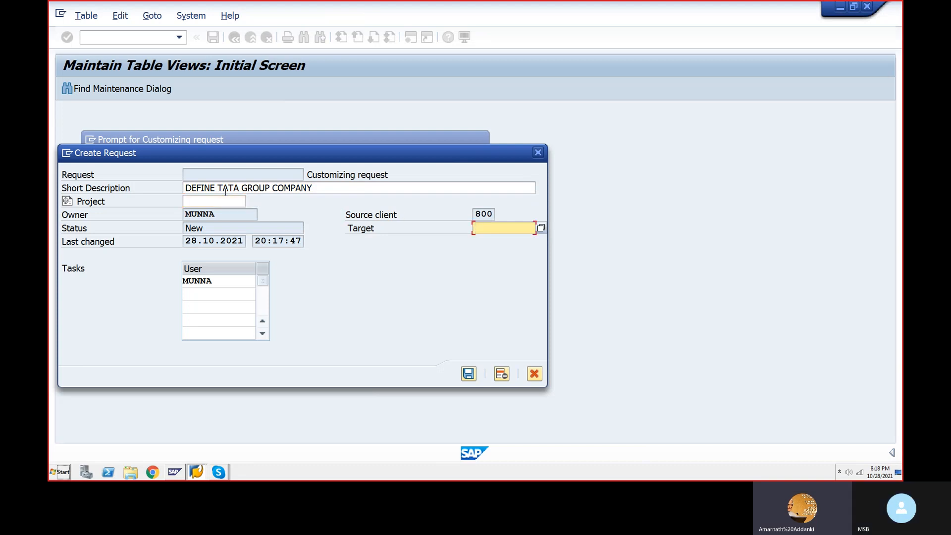
{"action": "key", "text": "Tab"}
{"action": "key", "text": "Tab"}
{"action": "key", "text": "Tab"}
{"action": "key", "text": "Tab"}
{"action": "key", "text": "Tab"}
{"action": "key", "text": "Tab"}
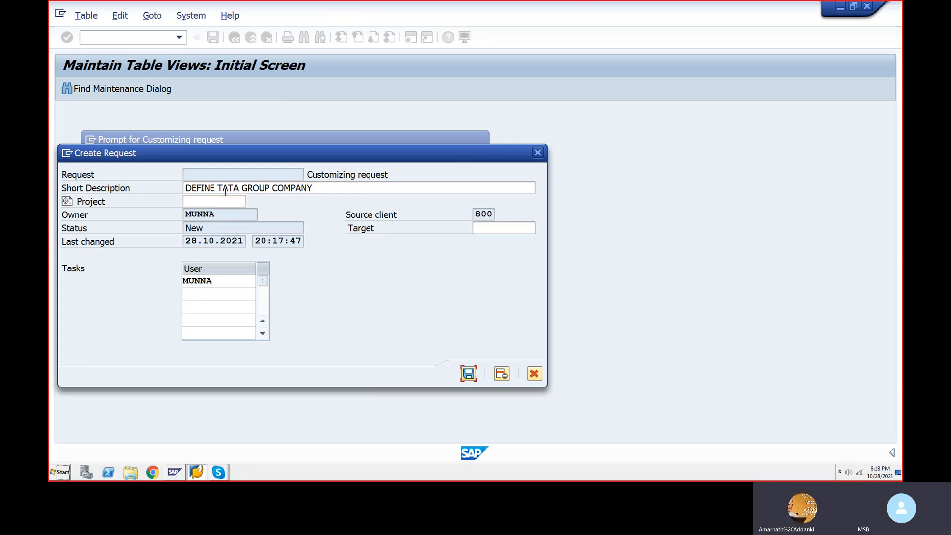
{"action": "key", "text": "shift+Tab"}
{"action": "key", "text": "shift+Tab"}
{"action": "key", "text": "shift+Tab"}
{"action": "key", "text": "shift+Tab"}
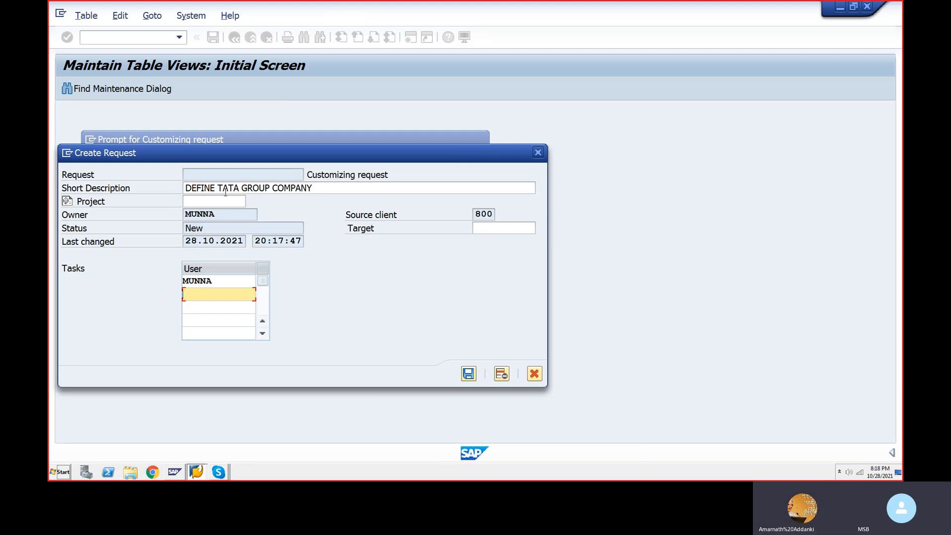
{"action": "key", "text": "Tab"}
{"action": "key", "text": "Tab"}
{"action": "key", "text": "Tab"}
{"action": "key", "text": "Tab"}
{"action": "key", "text": "Tab"}
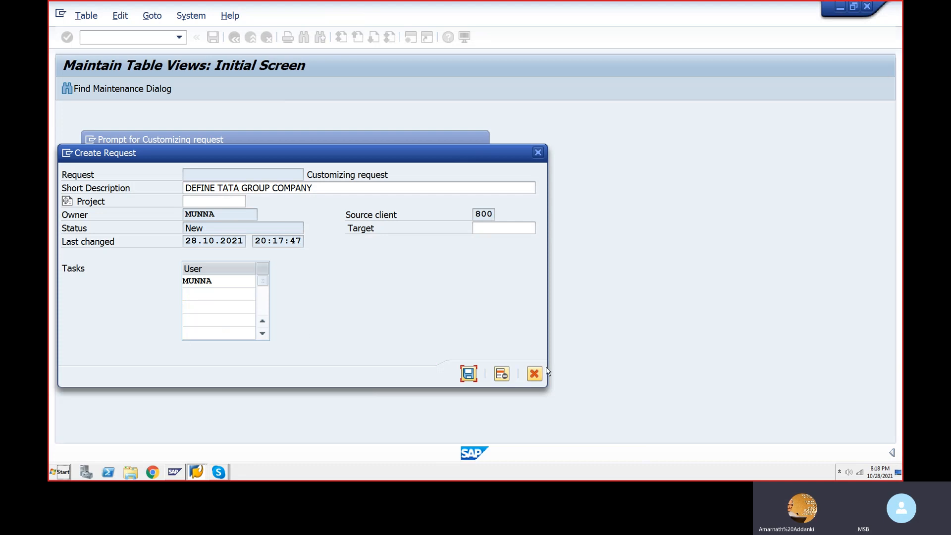
{"action": "left_click", "coordinate": [469, 375]}
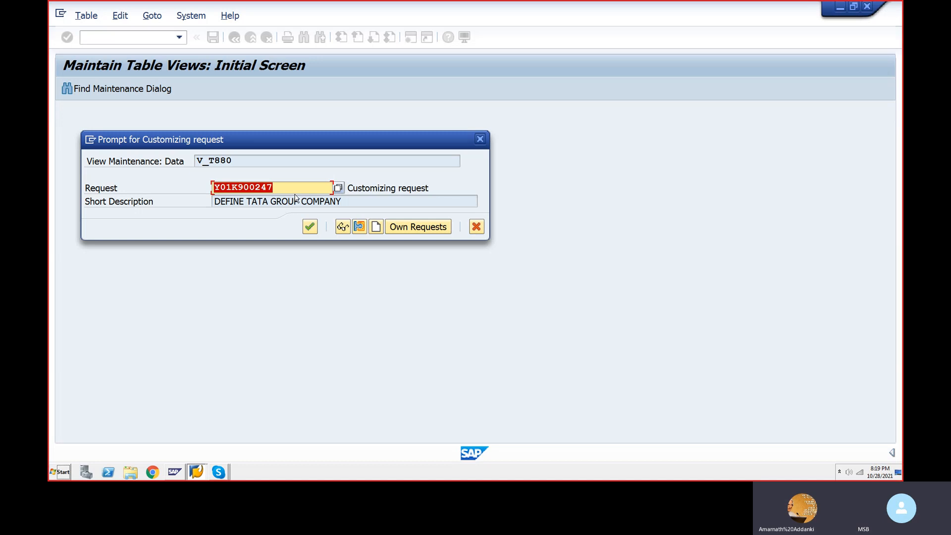
Step: Browse your own customizing requests, then close the list keeping request Y01K900247
{"action": "left_click", "coordinate": [424, 229]}
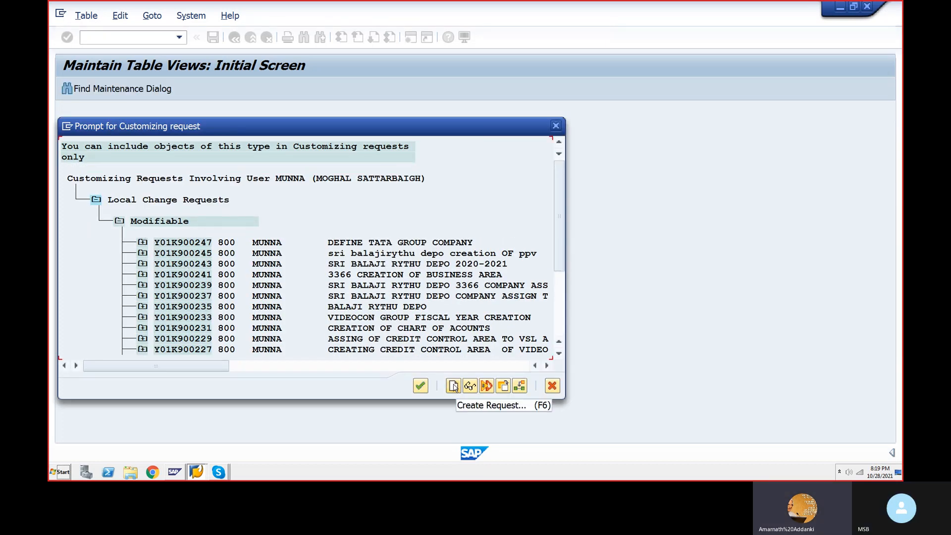
{"action": "scroll", "coordinate": [301, 322], "scroll_direction": "down", "scroll_amount": 2}
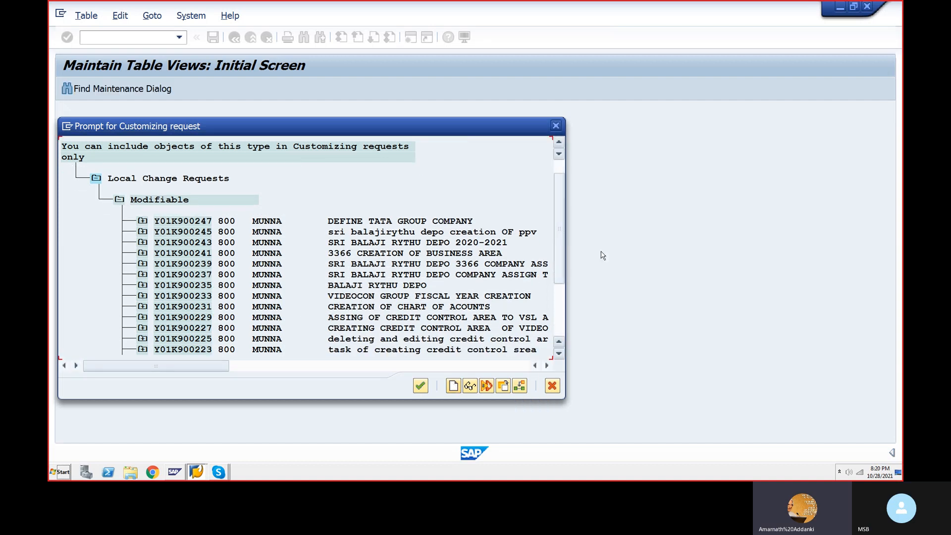
{"action": "left_click_drag", "start_coordinate": [558, 244], "coordinate": [557, 286]}
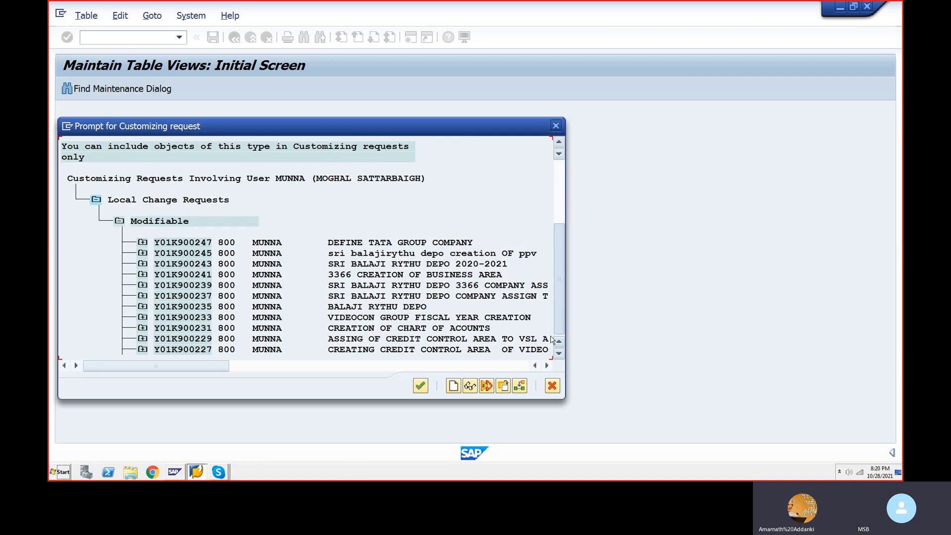
{"action": "left_click", "coordinate": [421, 384]}
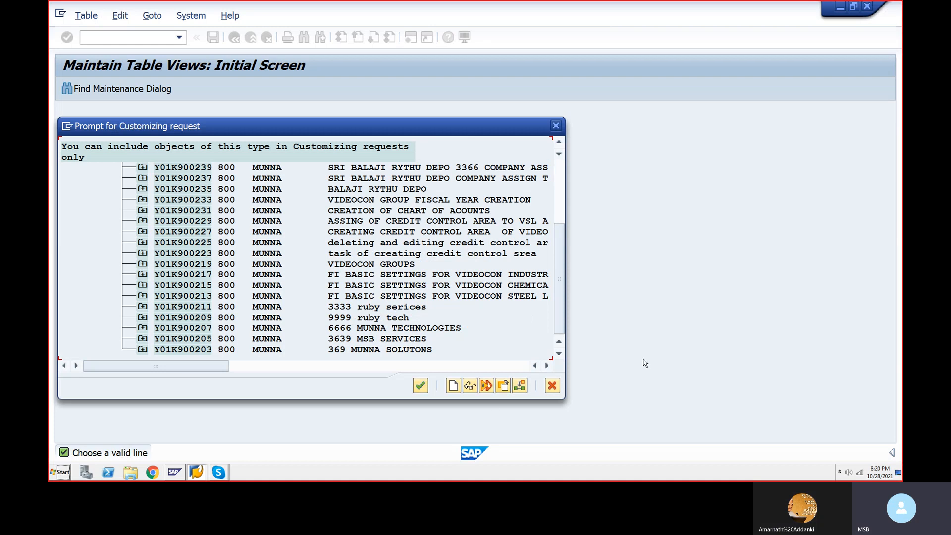
{"action": "left_click", "coordinate": [551, 386]}
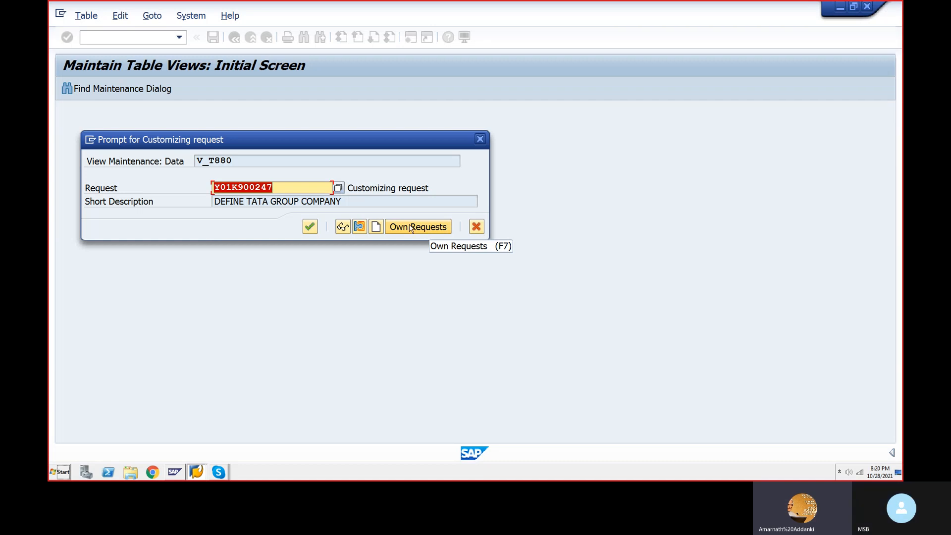
Step: Continue with request Y01K900247 so the TTGRP entry is saved
{"action": "left_click", "coordinate": [311, 228]}
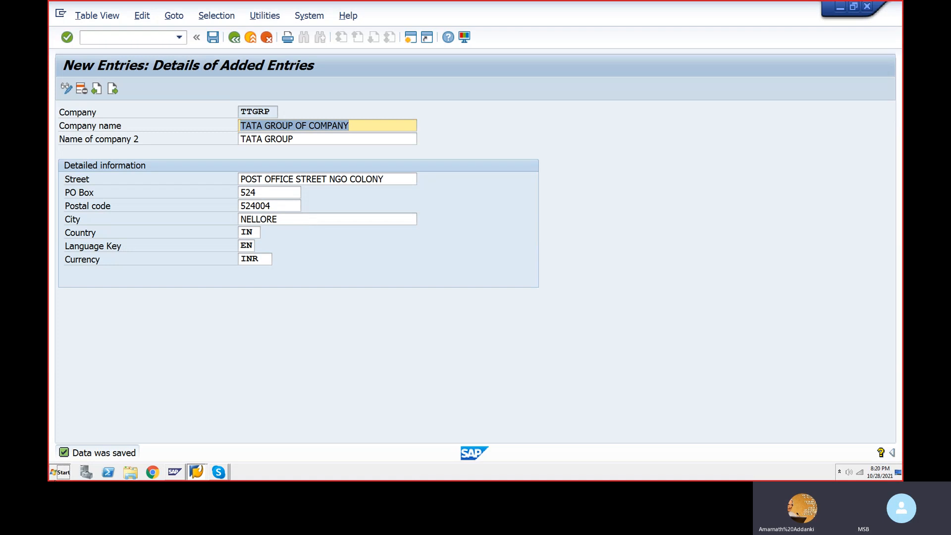
{"action": "left_click", "coordinate": [52, 479]}
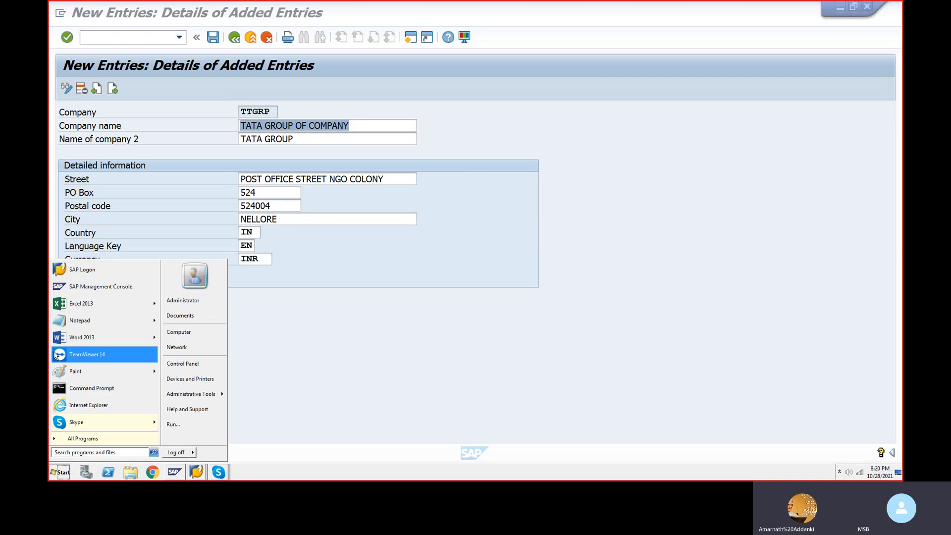
Step: Search the Start menu for SNIP and browse All Programs, then close it and minimize SAP
{"action": "left_click", "coordinate": [69, 451]}
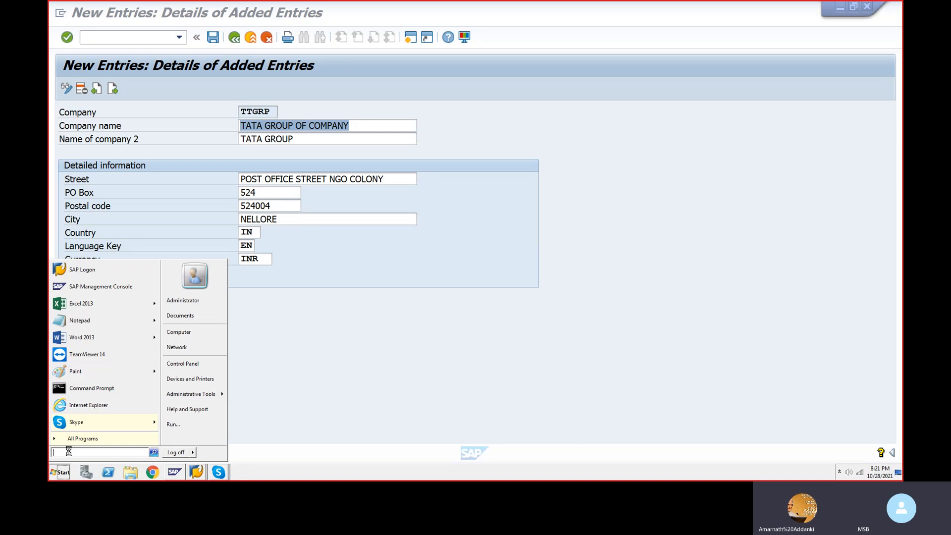
{"action": "type", "text": "SNIP"}
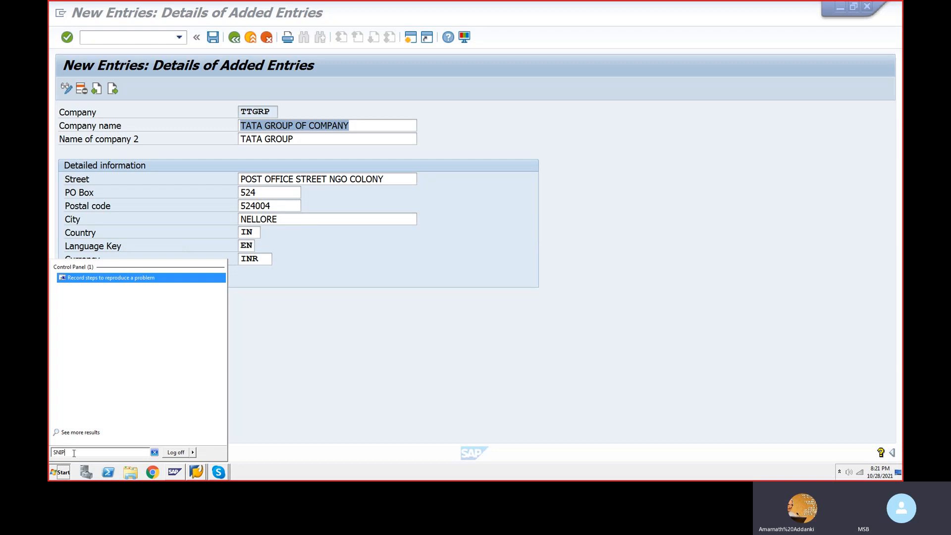
{"action": "key", "text": "BackSpace"}
{"action": "key", "text": "BackSpace"}
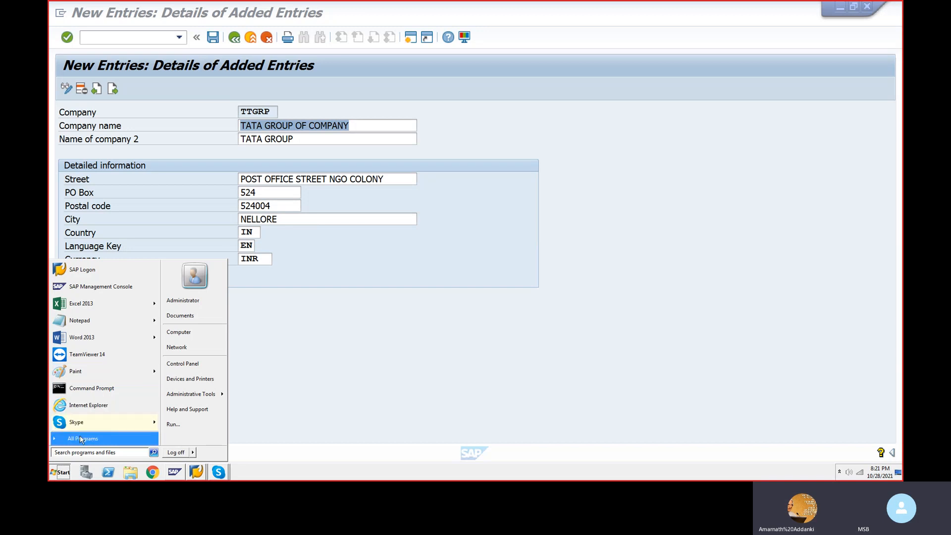
{"action": "left_click", "coordinate": [80, 439]}
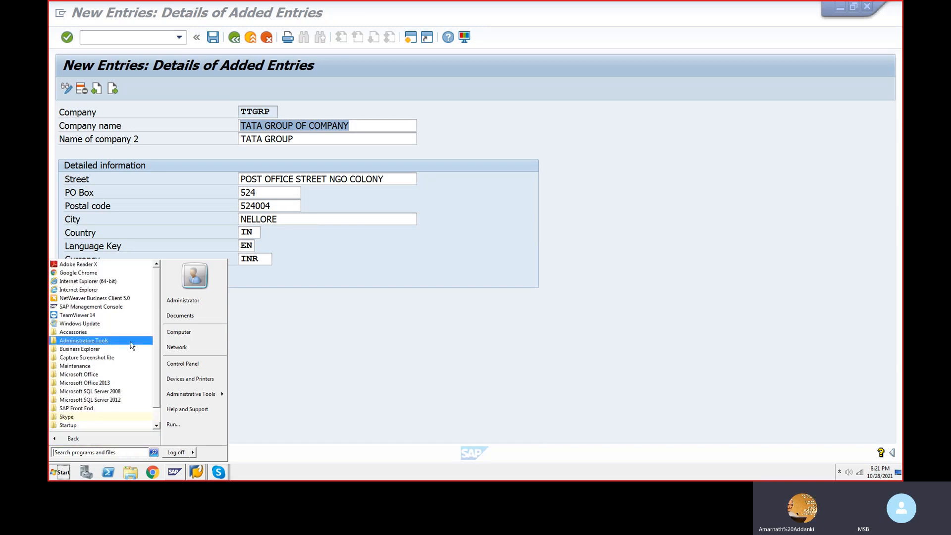
{"action": "scroll", "coordinate": [144, 347], "scroll_direction": "down", "scroll_amount": 1}
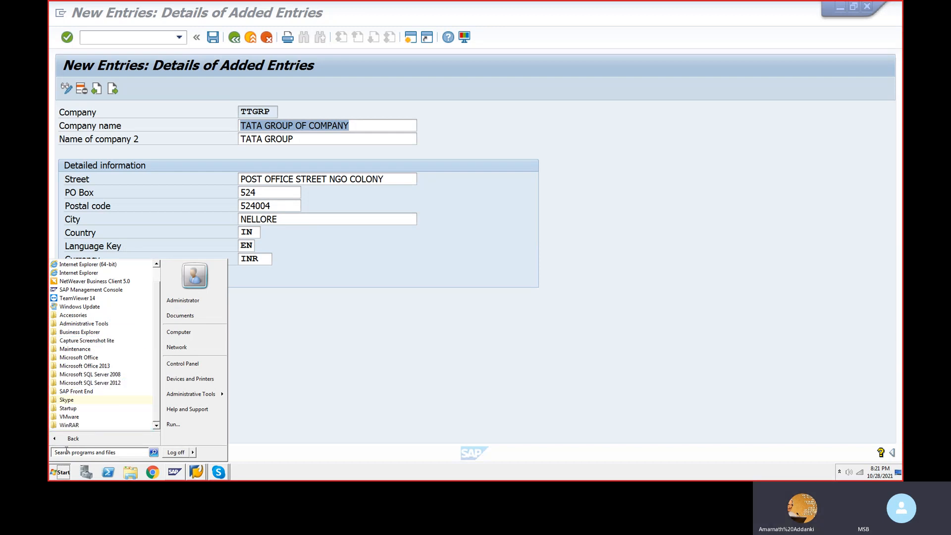
{"action": "left_click", "coordinate": [840, 17]}
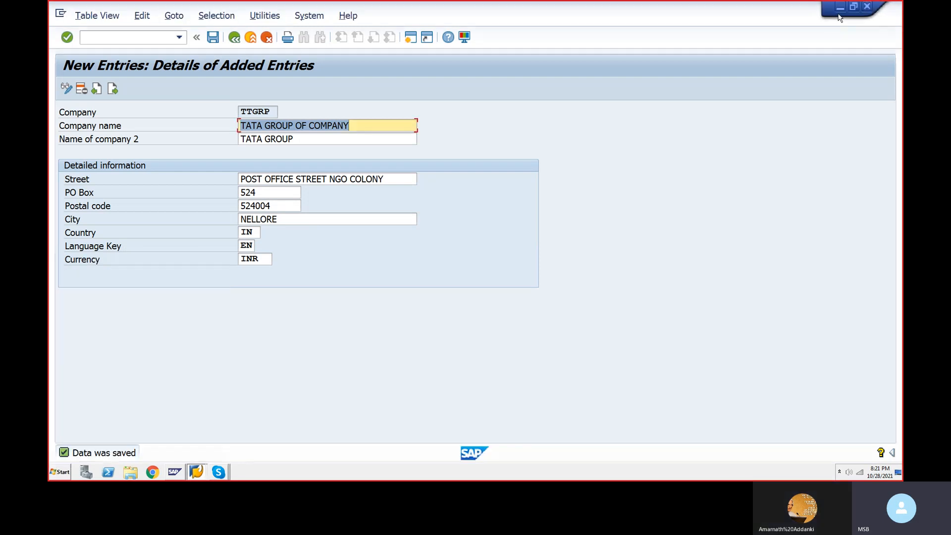
{"action": "left_click", "coordinate": [839, 9]}
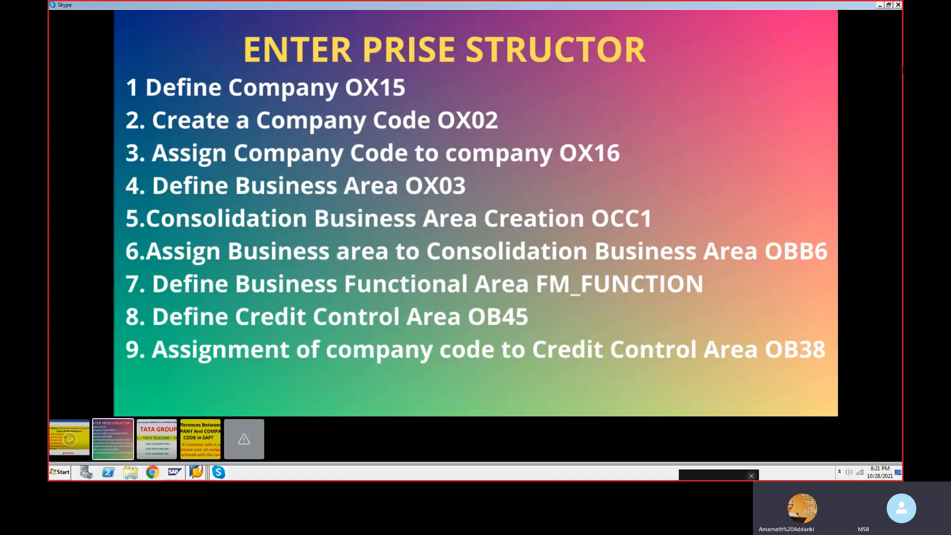
Step: Minimize the slide viewer, relaunch Capture Screenshot lite (already running), and move the call window up
{"action": "left_click", "coordinate": [879, 6]}
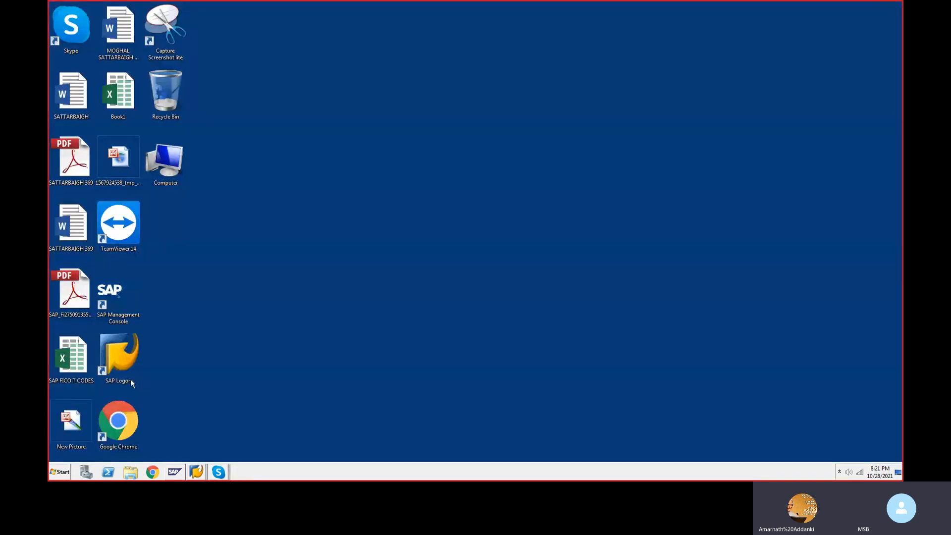
{"action": "left_click", "coordinate": [173, 26]}
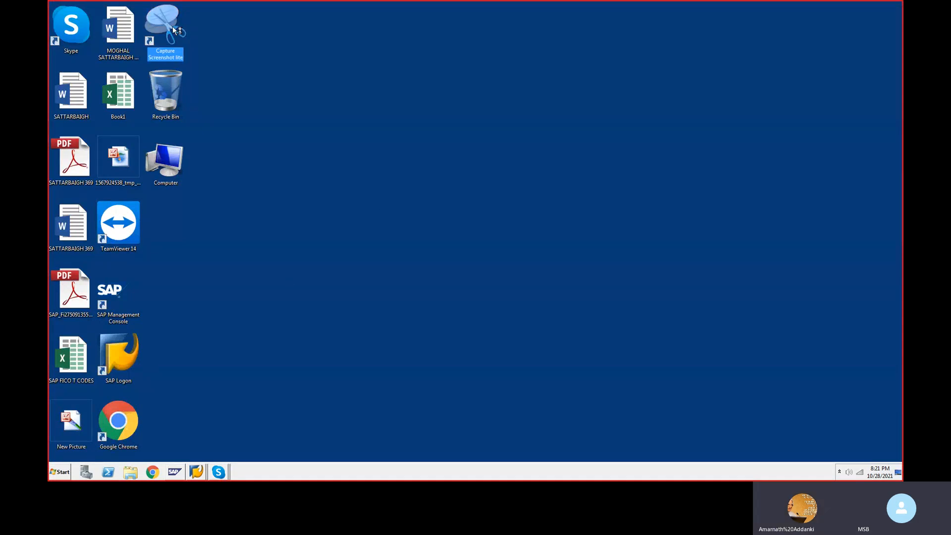
{"action": "double_click", "coordinate": [172, 26]}
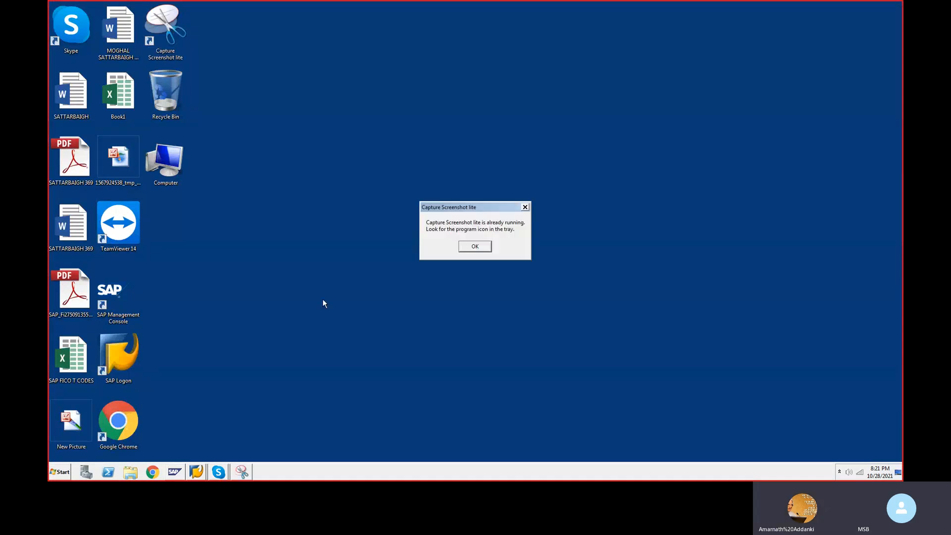
{"action": "left_click", "coordinate": [472, 246]}
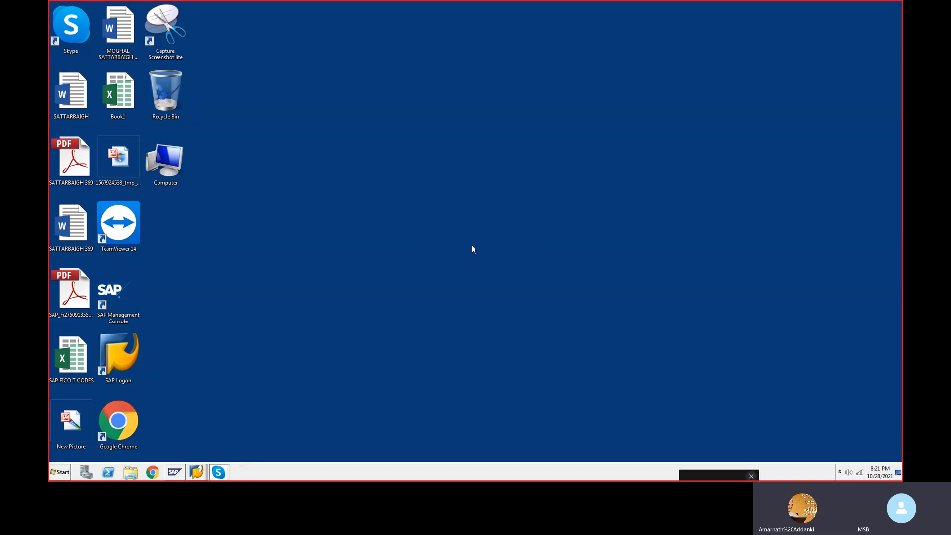
{"action": "left_click_drag", "start_coordinate": [721, 479], "coordinate": [708, 355]}
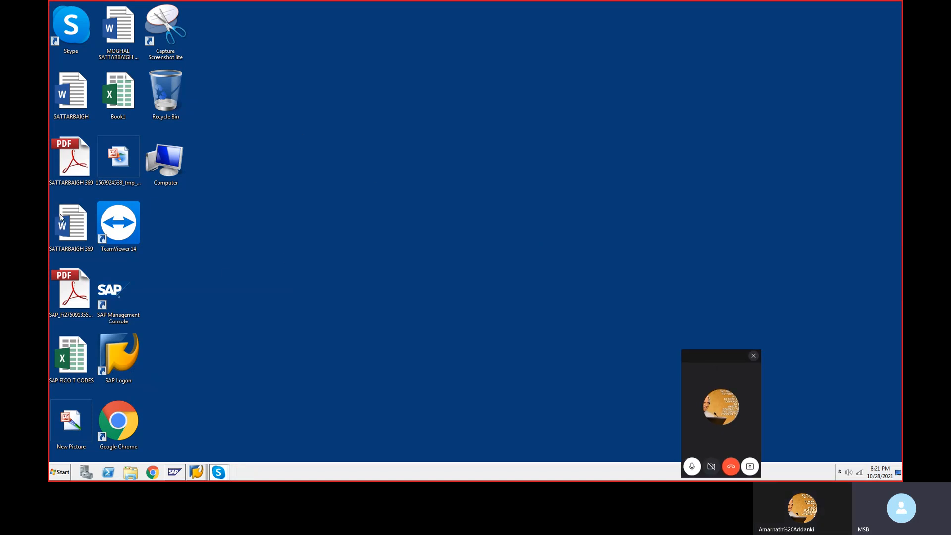
Step: Move the Skype call window higher and mute then unmute its microphone
{"action": "left_click", "coordinate": [49, 258]}
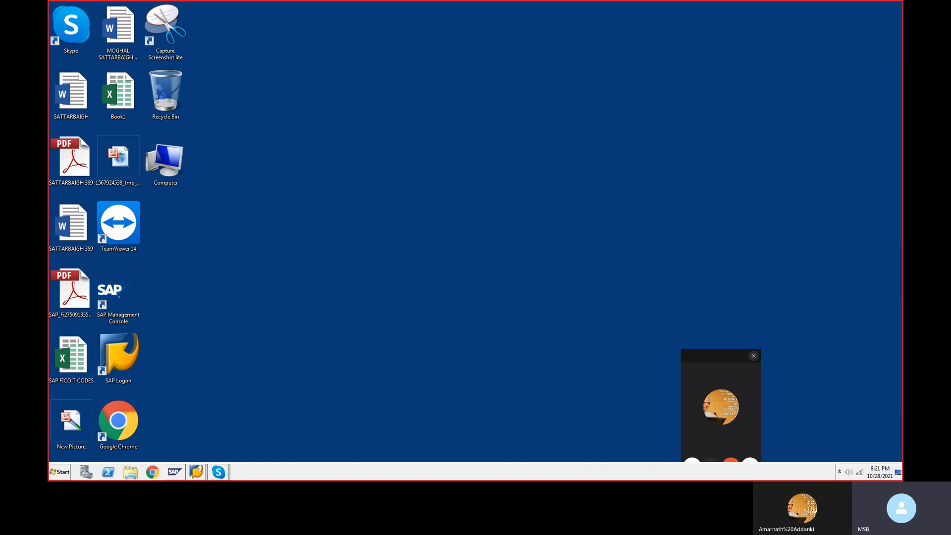
{"action": "left_click", "coordinate": [52, 472]}
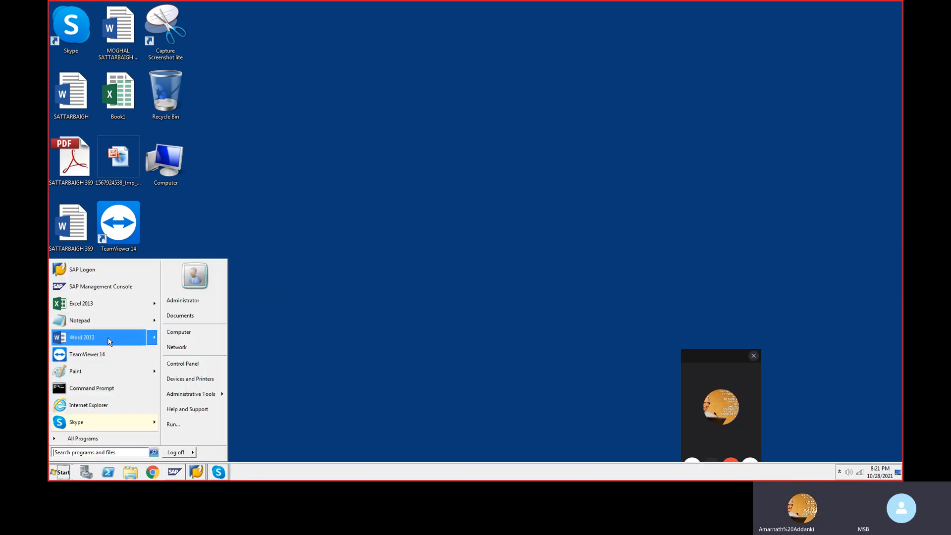
{"action": "mouse_move", "coordinate": [108, 336]}
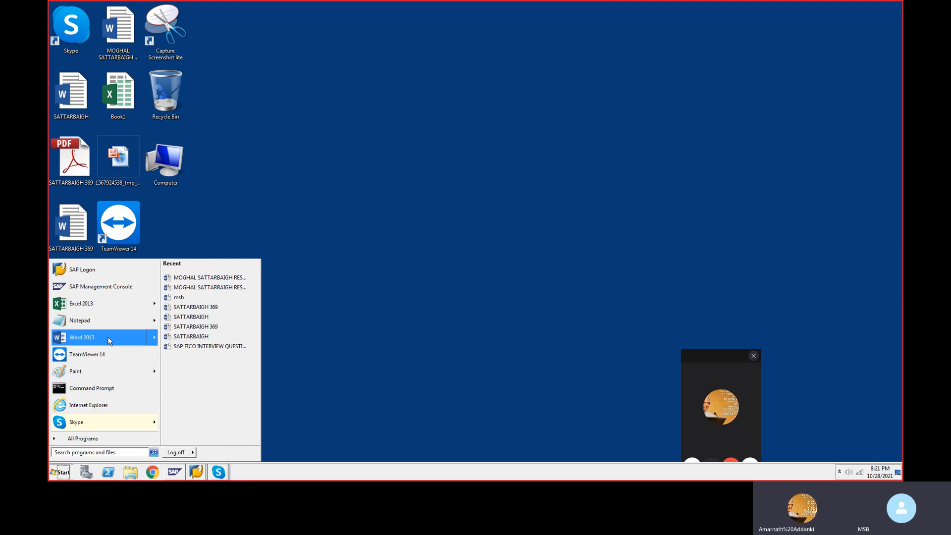
{"action": "left_click_drag", "start_coordinate": [711, 352], "coordinate": [710, 260]}
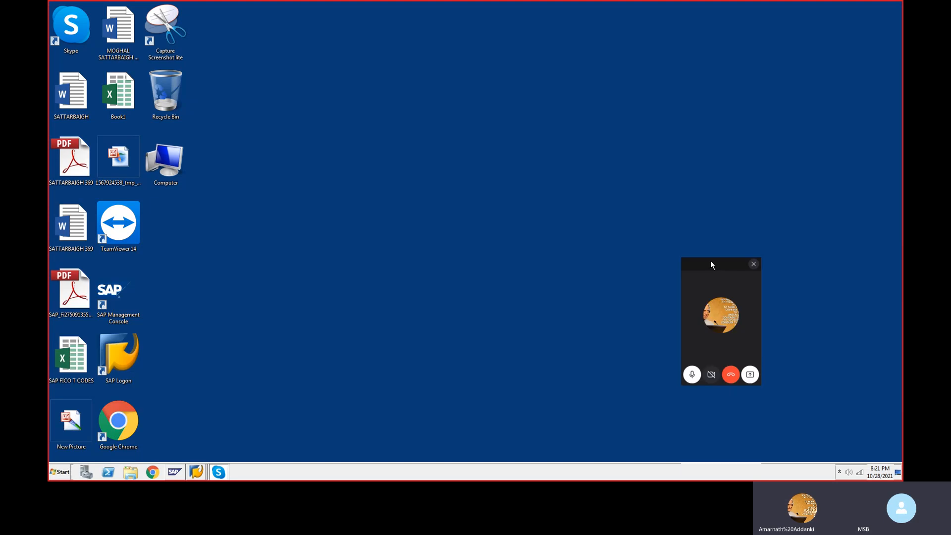
{"action": "left_click", "coordinate": [692, 377]}
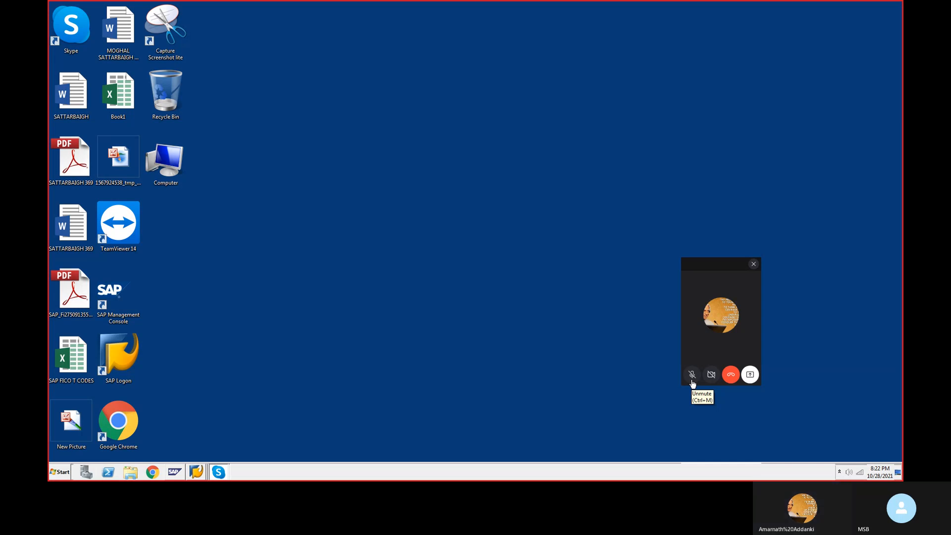
{"action": "left_click", "coordinate": [691, 376]}
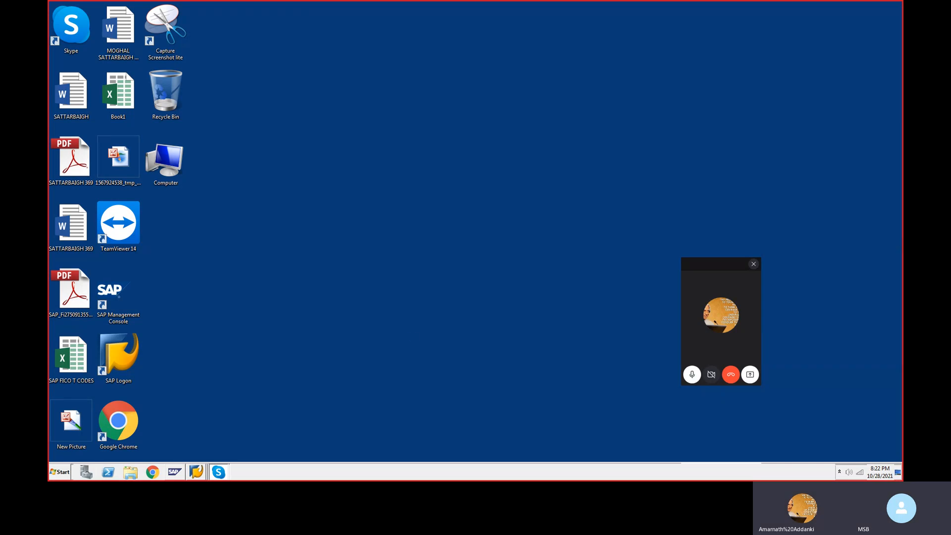
Step: Open a recent document in Word 2013, then bring back the SAP session showing the TTGRP entry
{"action": "left_click", "coordinate": [59, 471]}
{"action": "mouse_move", "coordinate": [99, 338]}
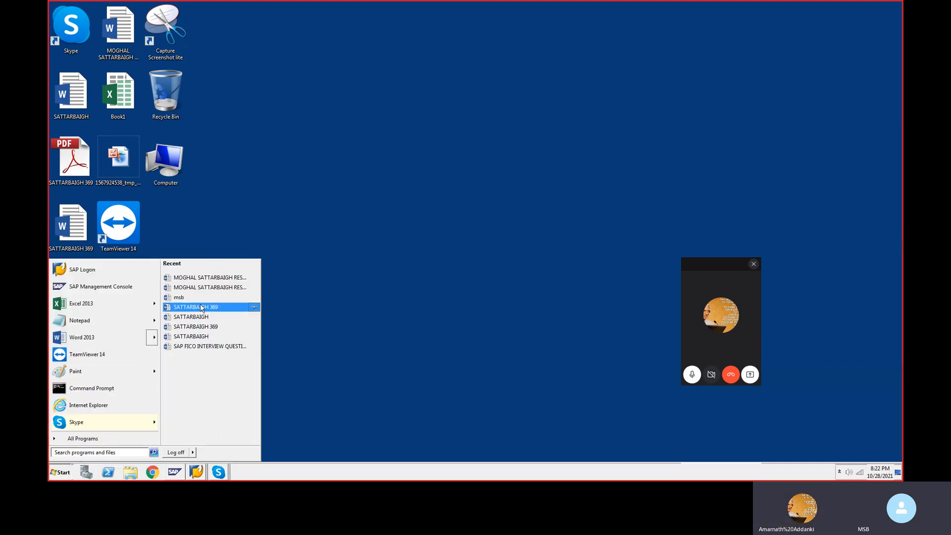
{"action": "left_click", "coordinate": [113, 336]}
{"action": "mouse_move", "coordinate": [219, 471]}
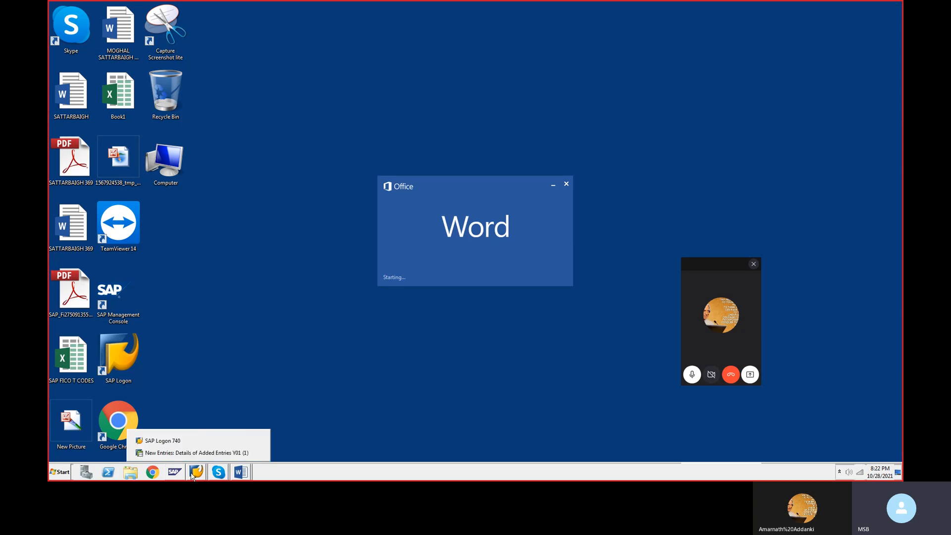
{"action": "left_click", "coordinate": [193, 456]}
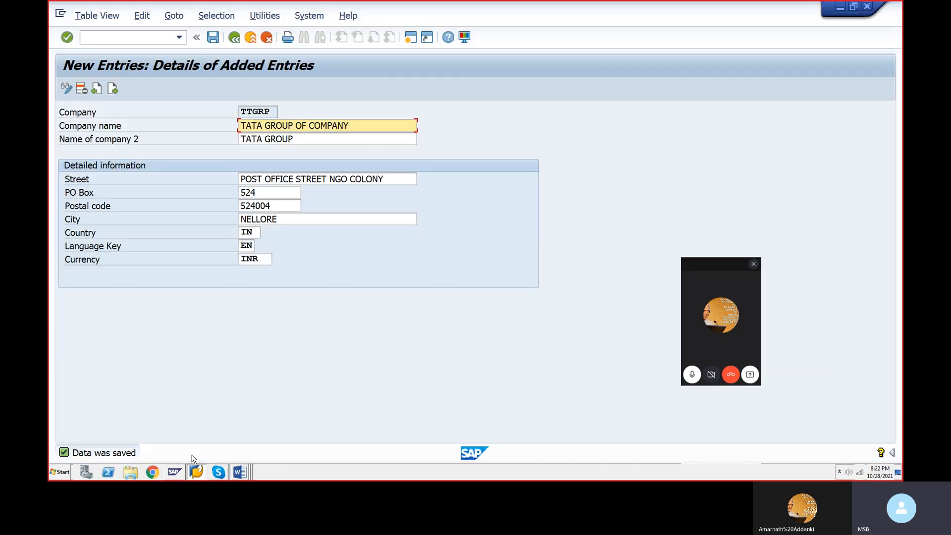
{"action": "left_click", "coordinate": [841, 9]}
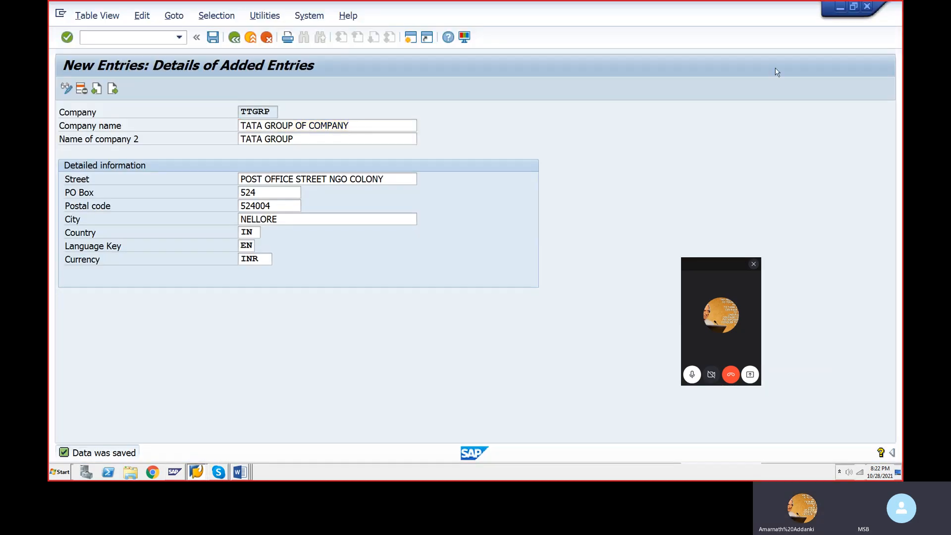